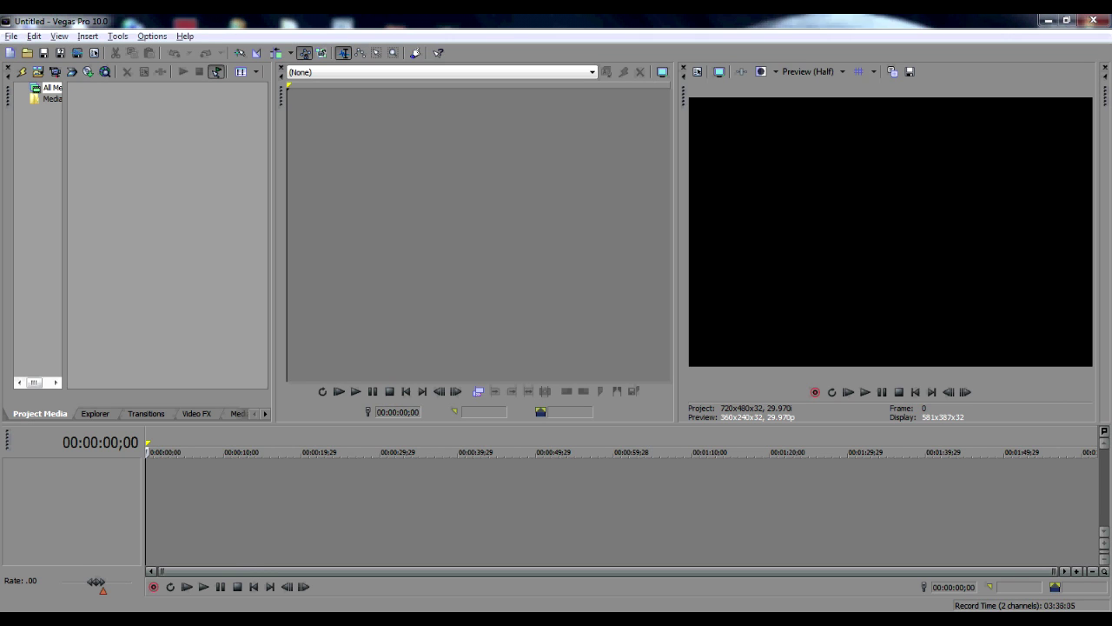
# Add a video track and insert a text media event at the start of it
pyautogui.rightClick(82, 518)
pyautogui.click(131, 552)
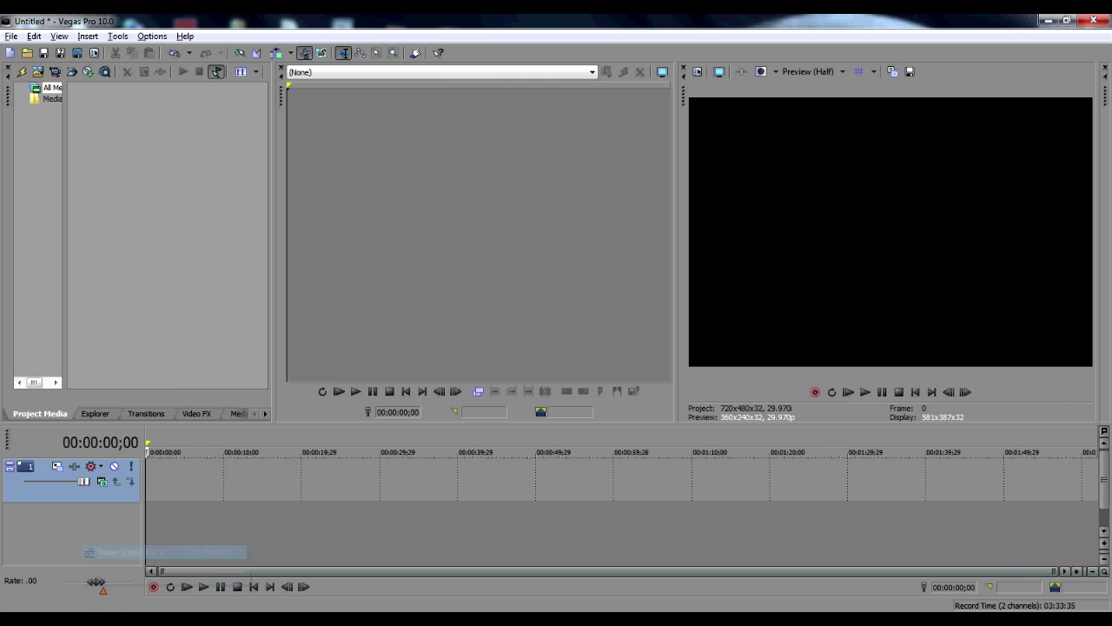
pyautogui.rightClick(179, 473)
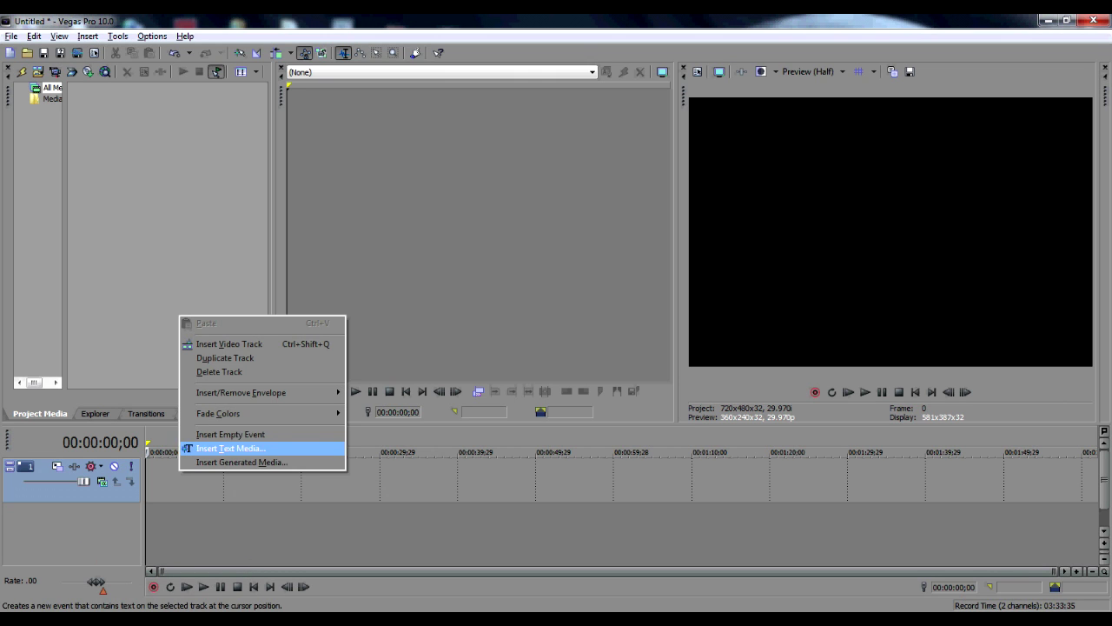
pyautogui.click(230, 448)
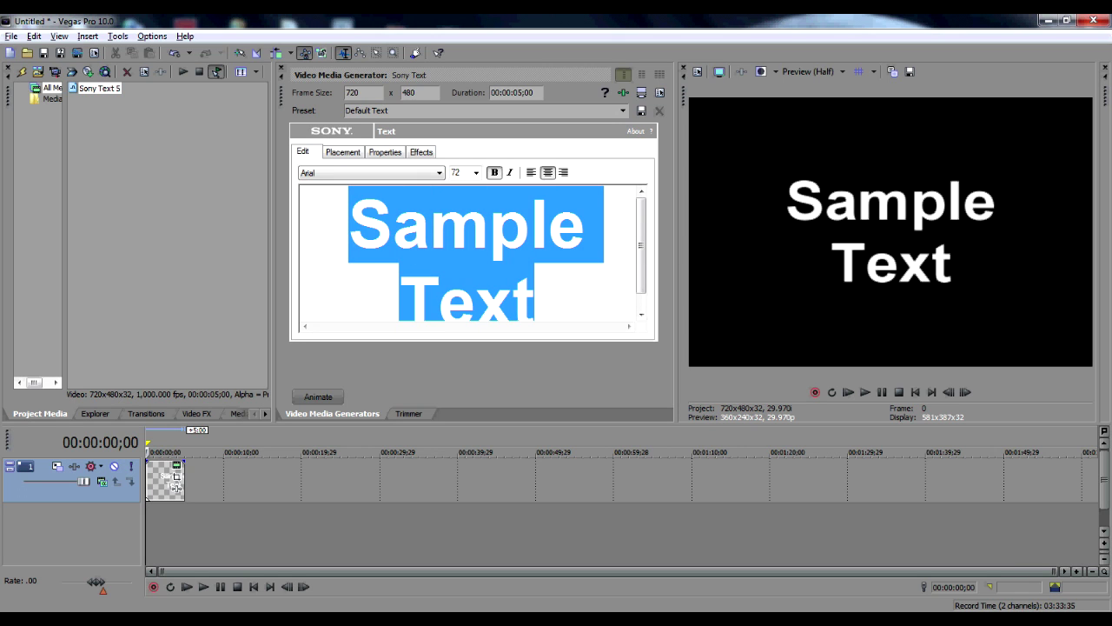
# Replace the sample text with "ที่นี่" followed by the presenter's nickname, and enter "Font DB JS" on a second line
pyautogui.write('ที่นี่ นายโอ')
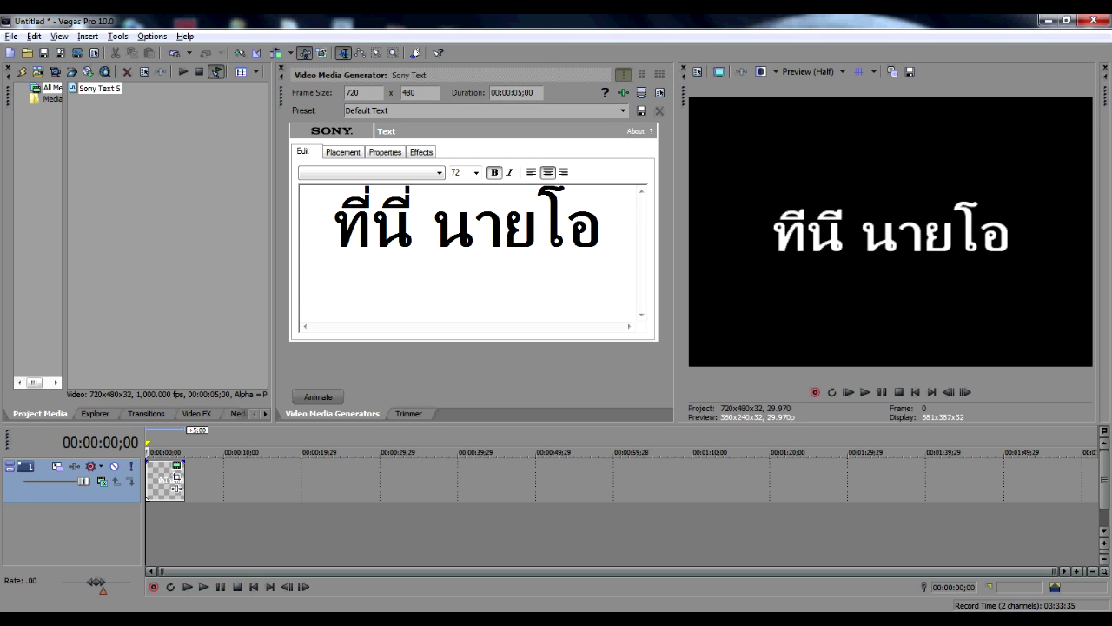
pyautogui.press('Return')
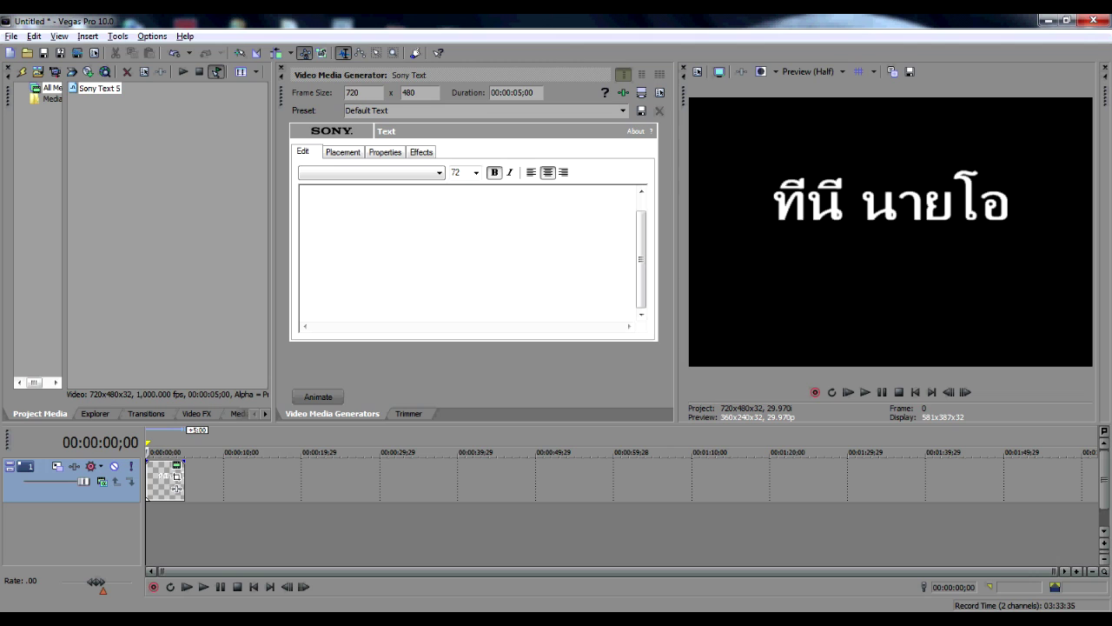
pyautogui.write('DB ')
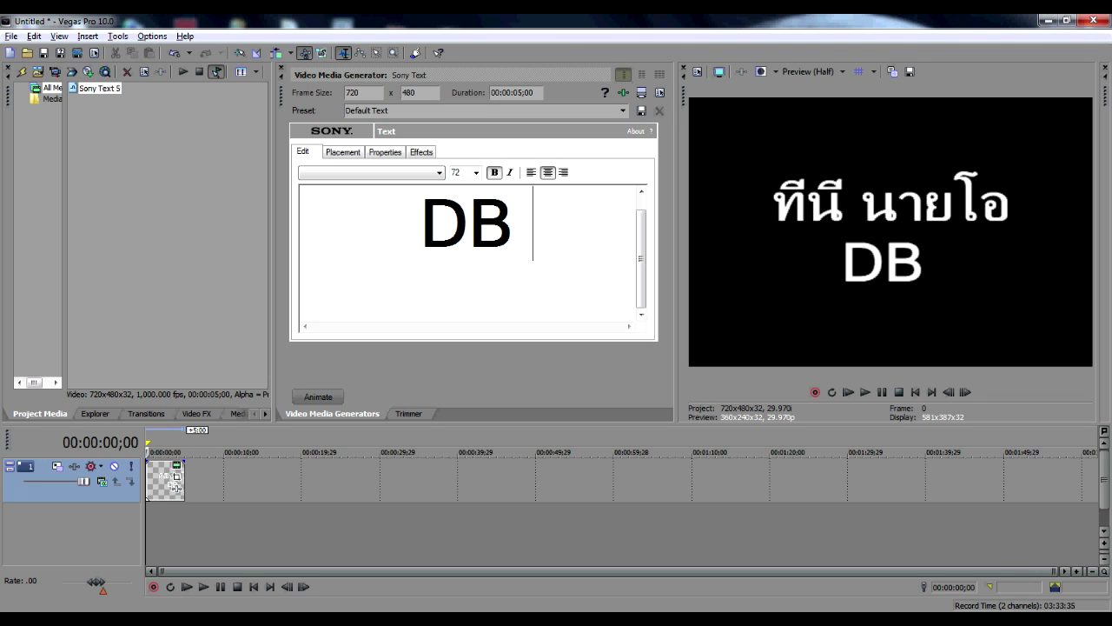
pyautogui.write('JS')
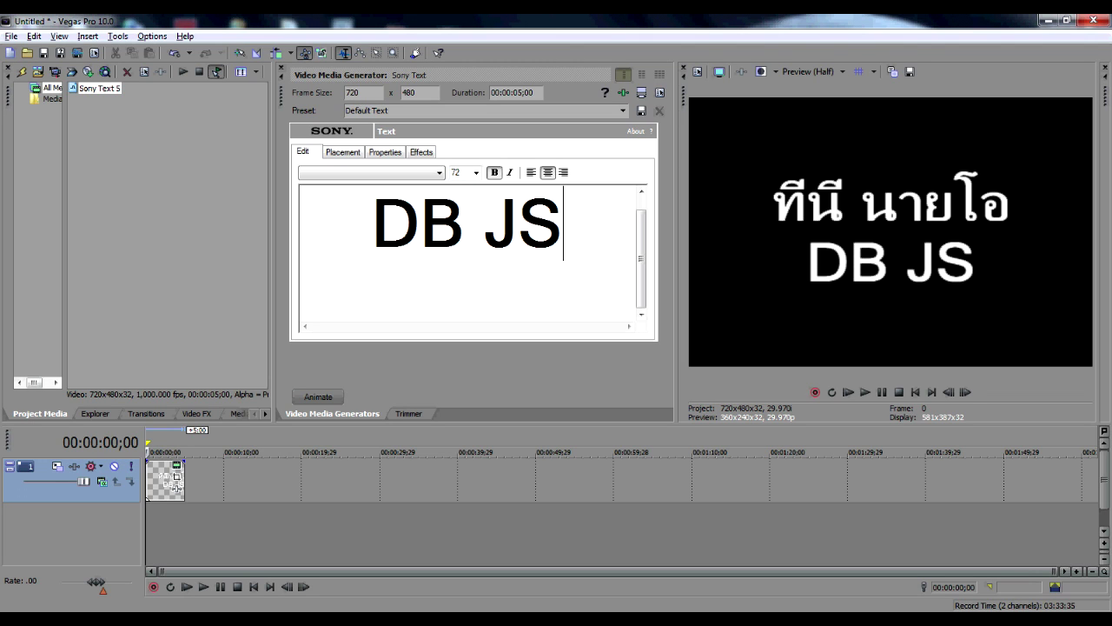
pyautogui.click(371, 222)
pyautogui.write('Font')
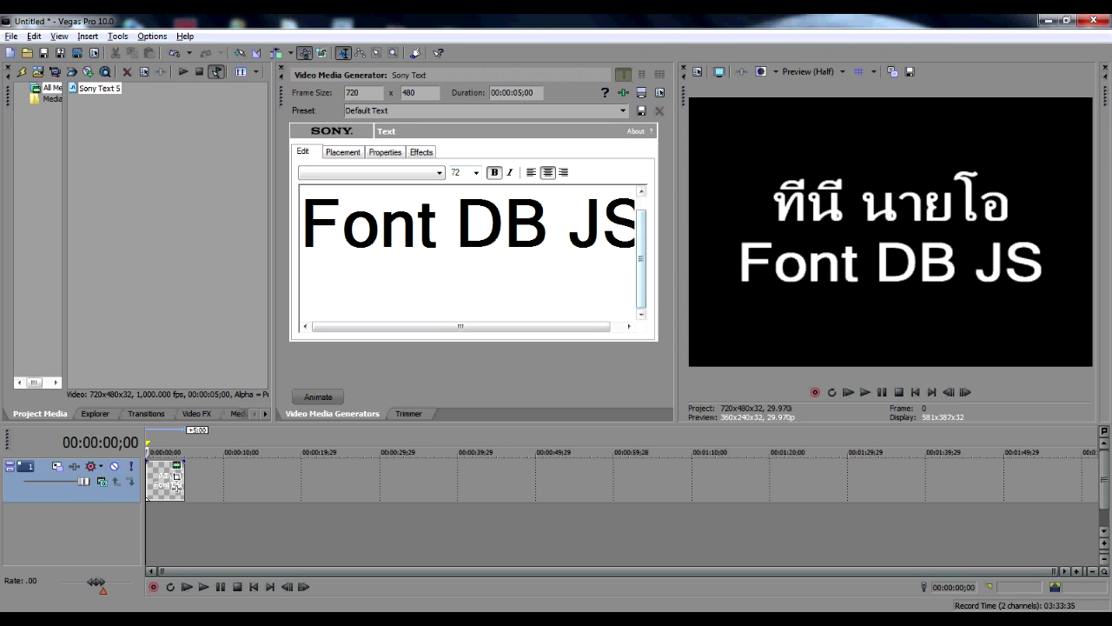
# Set all the text to size 48 and place it in the upper-left area of the video frame
pyautogui.hotkey('ctrl', 'a')
pyautogui.click(476, 172)
pyautogui.click(457, 311)
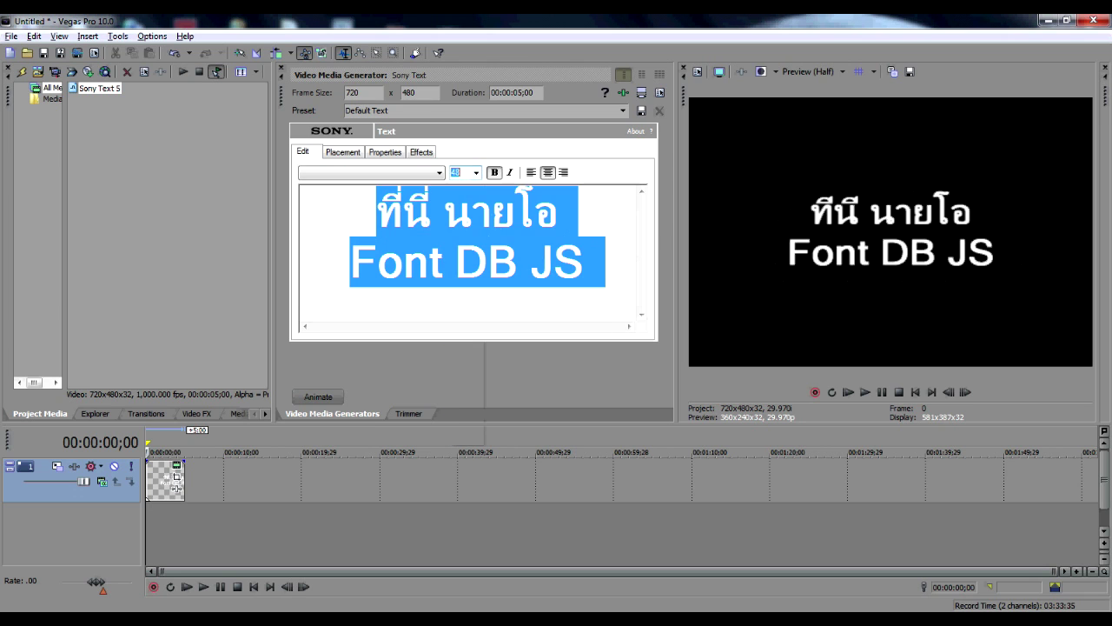
pyautogui.click(342, 151)
pyautogui.moveTo(391, 261); pyautogui.dragTo(358, 229)
pyautogui.click(303, 151)
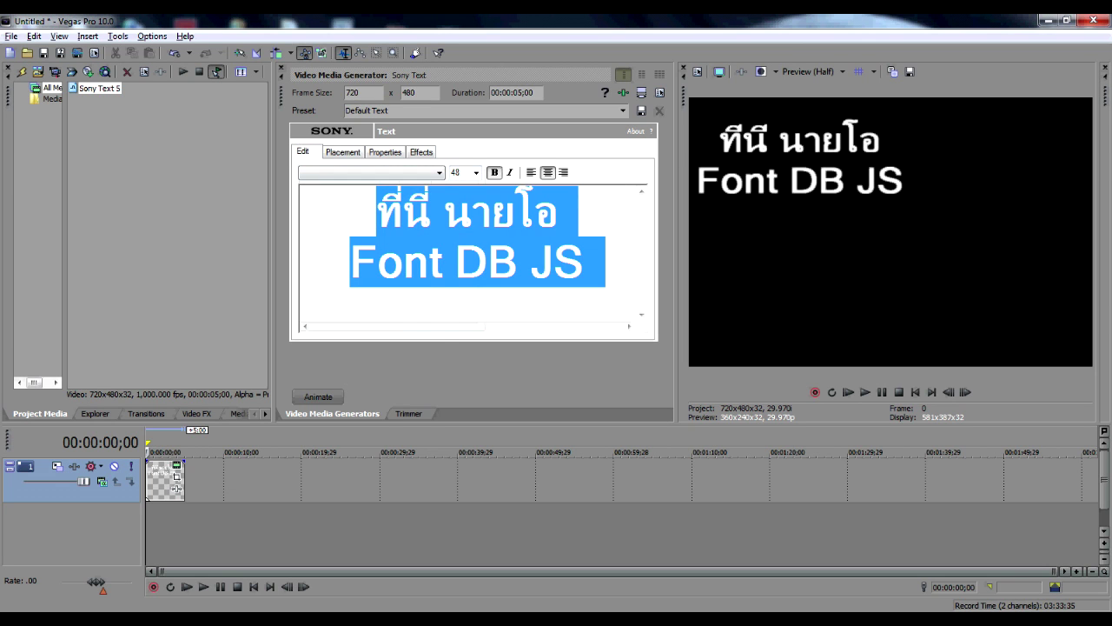
# Preview the DB fonts on all the text, starting from DB 75 Naraias, and settle on DB Praditas
pyautogui.click(439, 172)
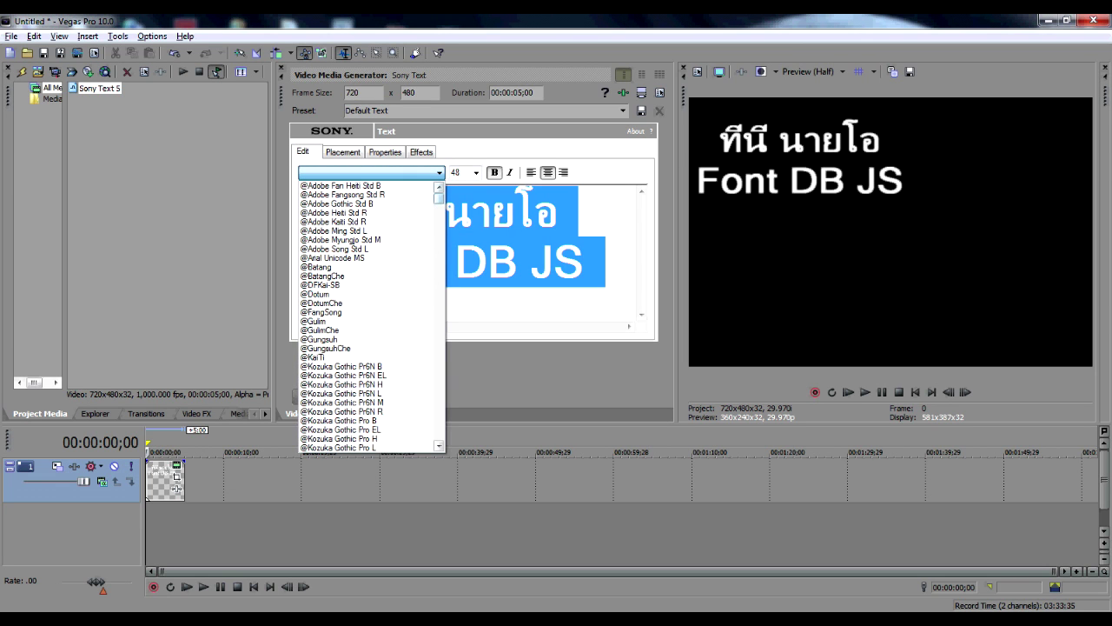
pyautogui.moveTo(438, 198); pyautogui.dragTo(439, 260)
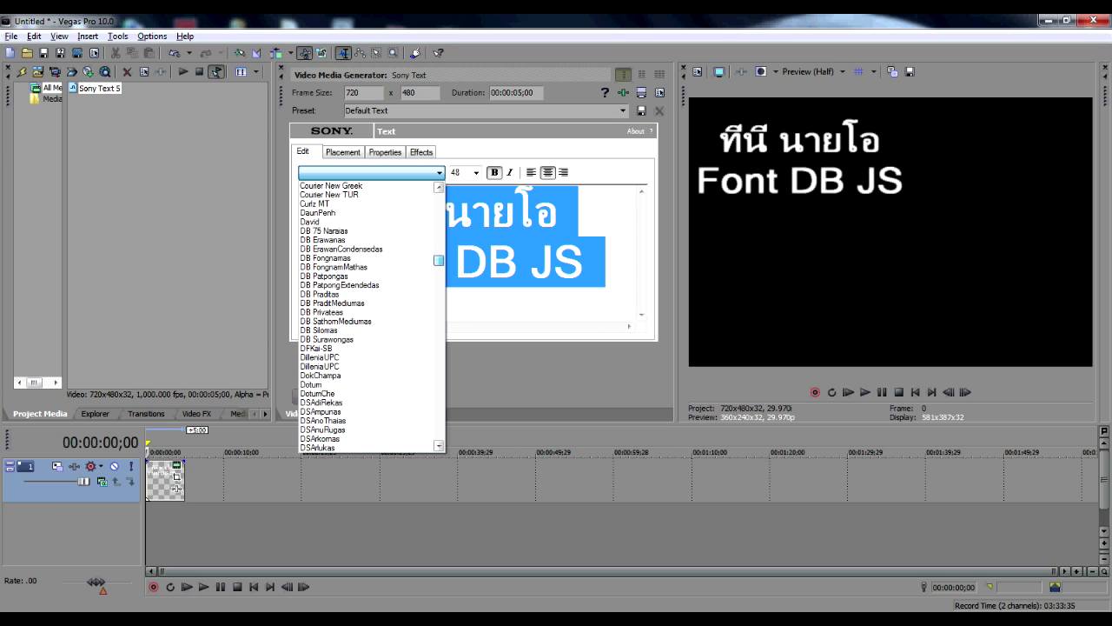
pyautogui.click(324, 231)
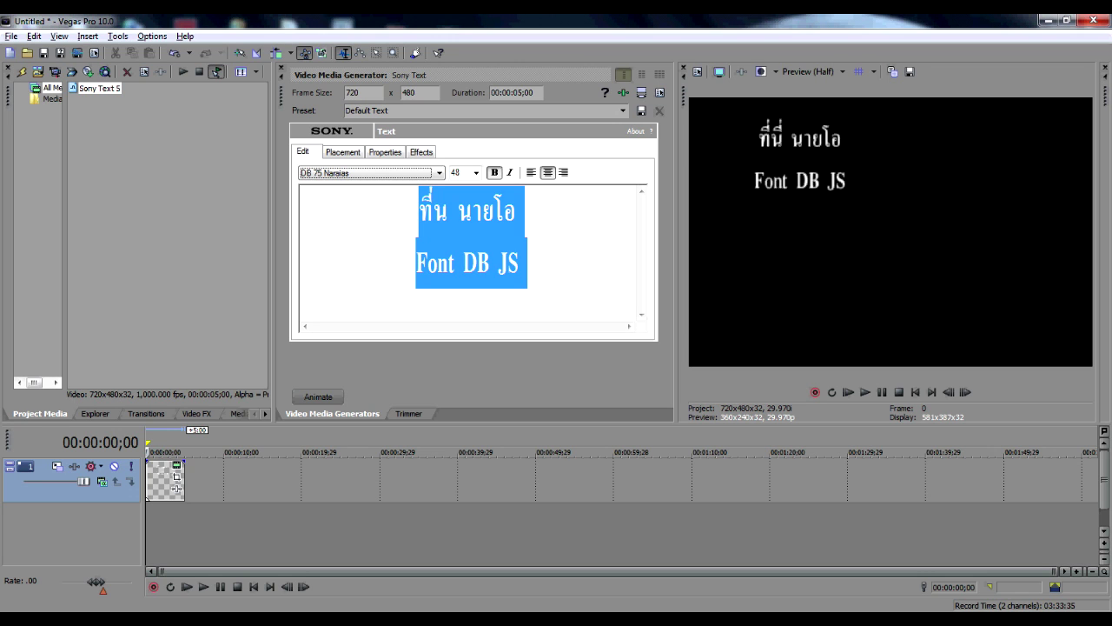
pyautogui.press('Down')
pyautogui.press('Down')
pyautogui.press('Down')
pyautogui.press('Down')
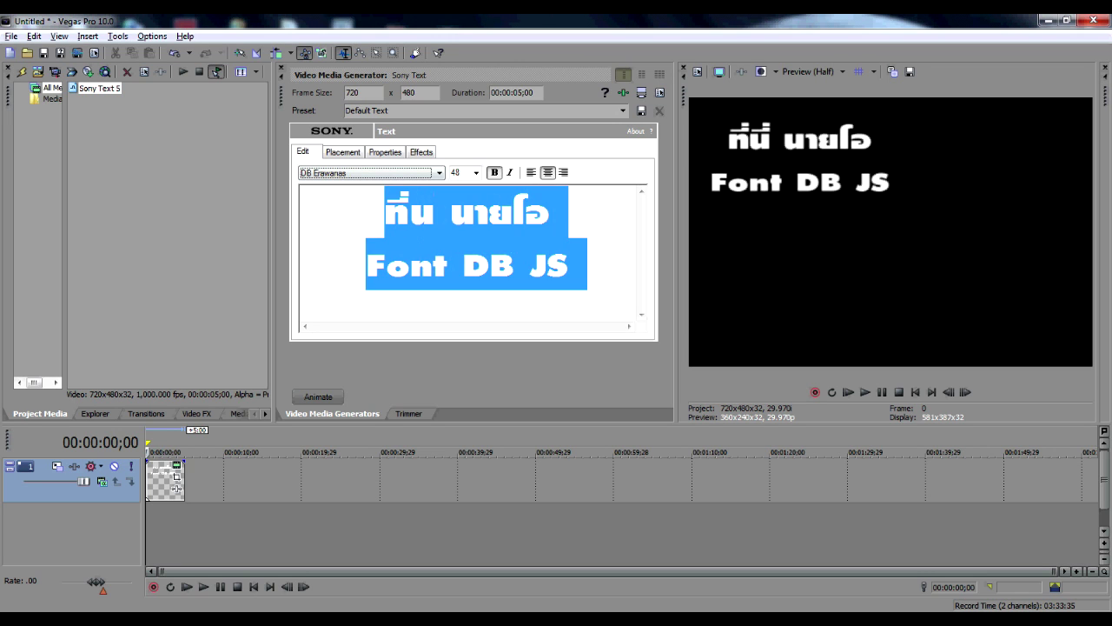
pyautogui.press('Down')
pyautogui.press('Down')
pyautogui.press('Down')
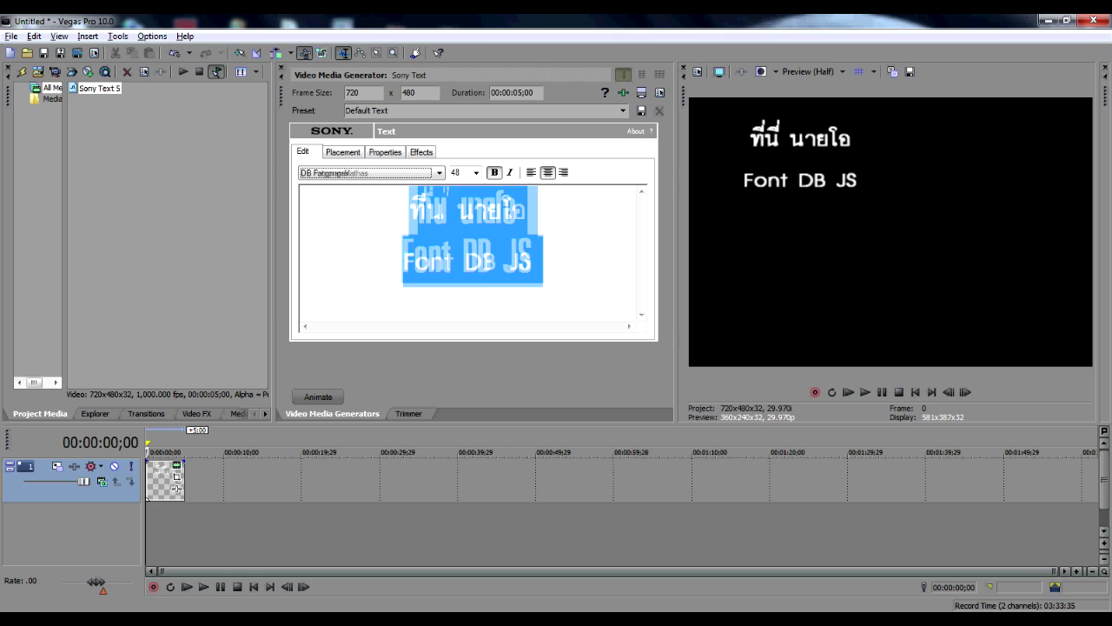
pyautogui.press('Down')
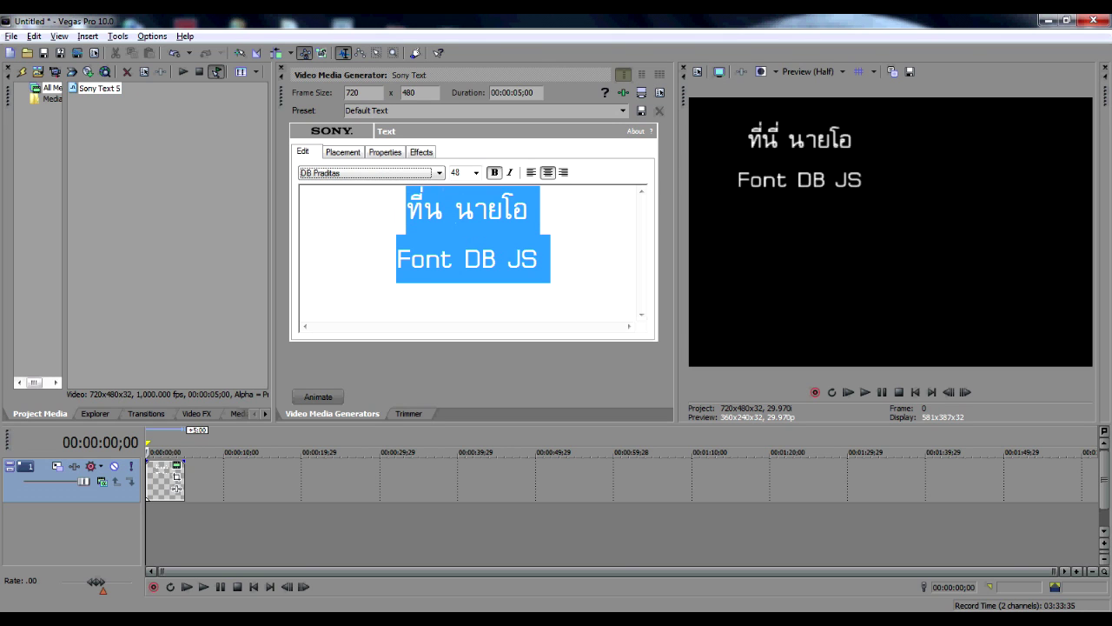
# Insert "DB" and a space in front of the Thai text on the first line
pyautogui.click(528, 209)
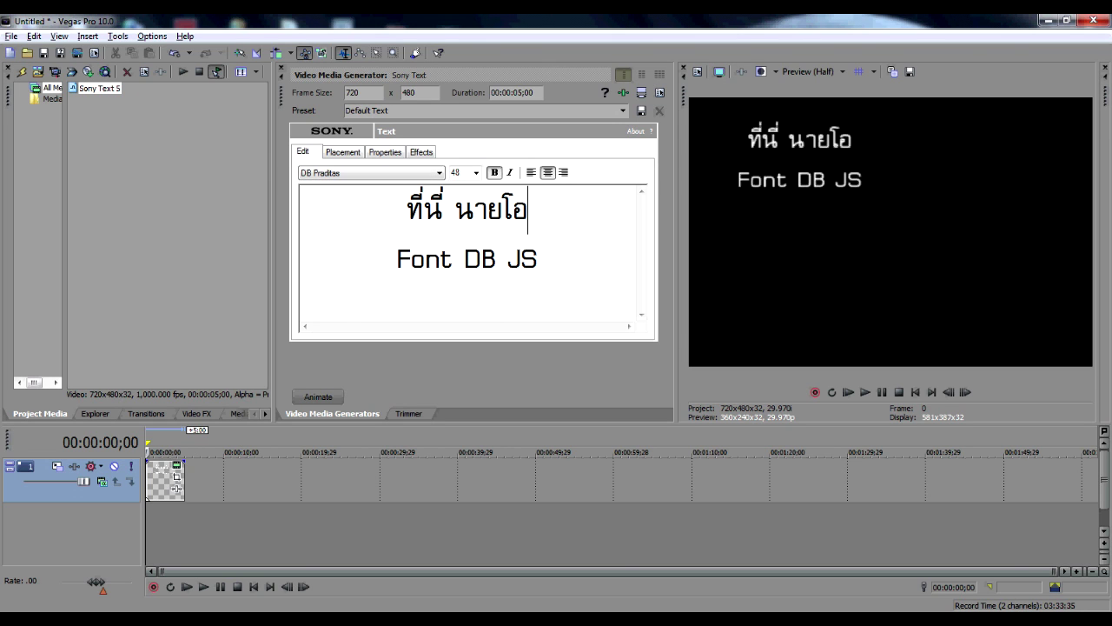
pyautogui.click(406, 209)
pyautogui.write('DB')
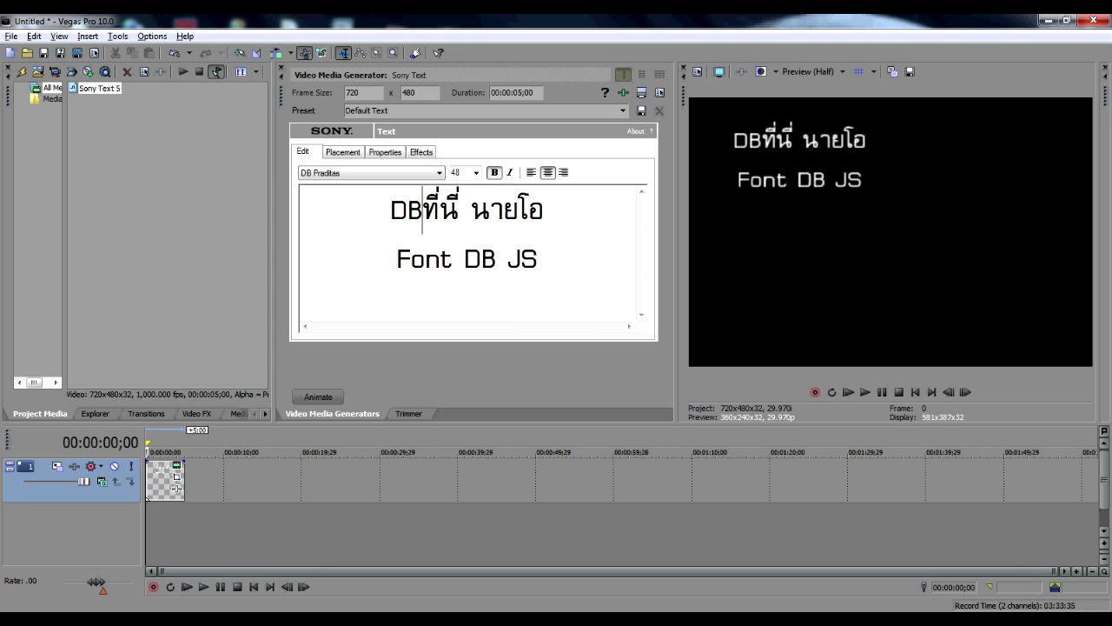
# Add a new line below the first one reading "JS ที่นี่" followed by the presenter's nickname
pyautogui.click(549, 209)
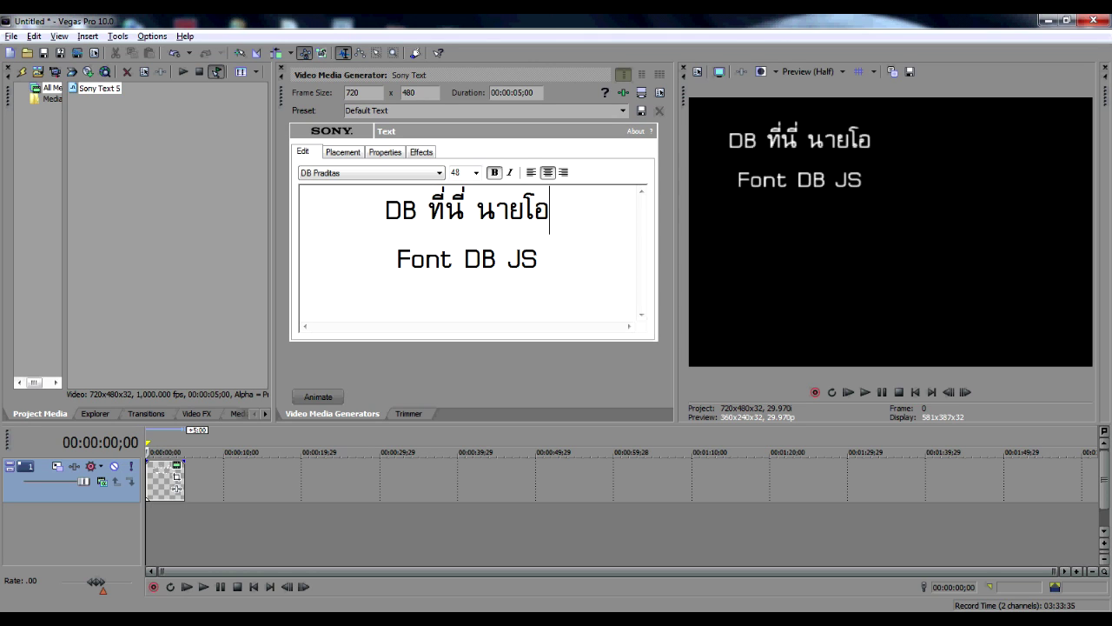
pyautogui.press('Return')
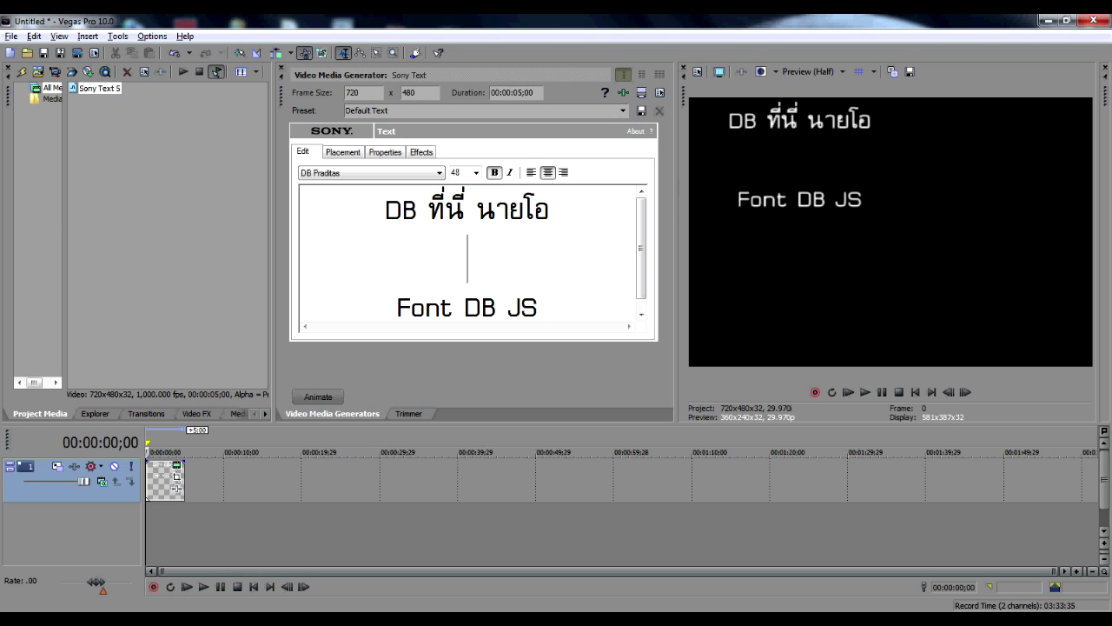
pyautogui.write('JS')
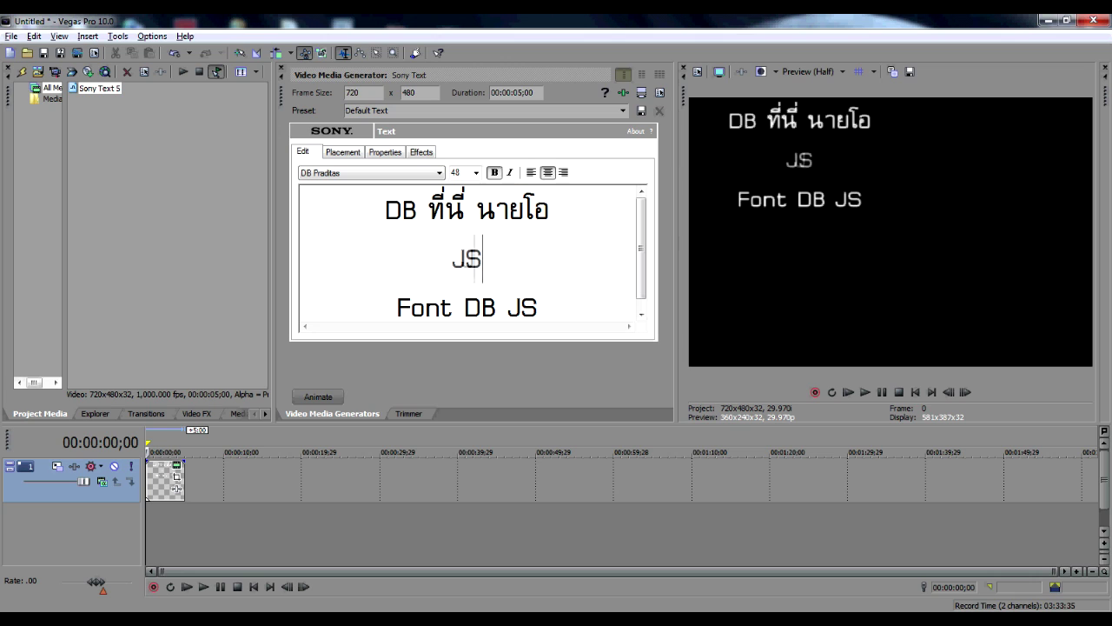
pyautogui.press('`')
pyautogui.write('ที่นี่')
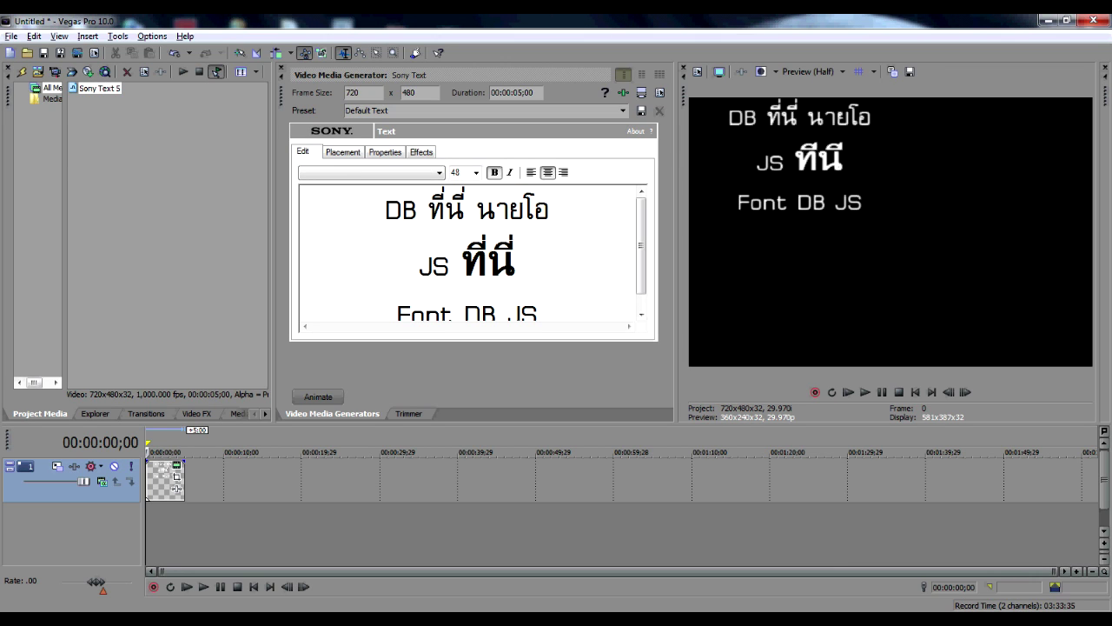
pyautogui.write(' นายโอ')
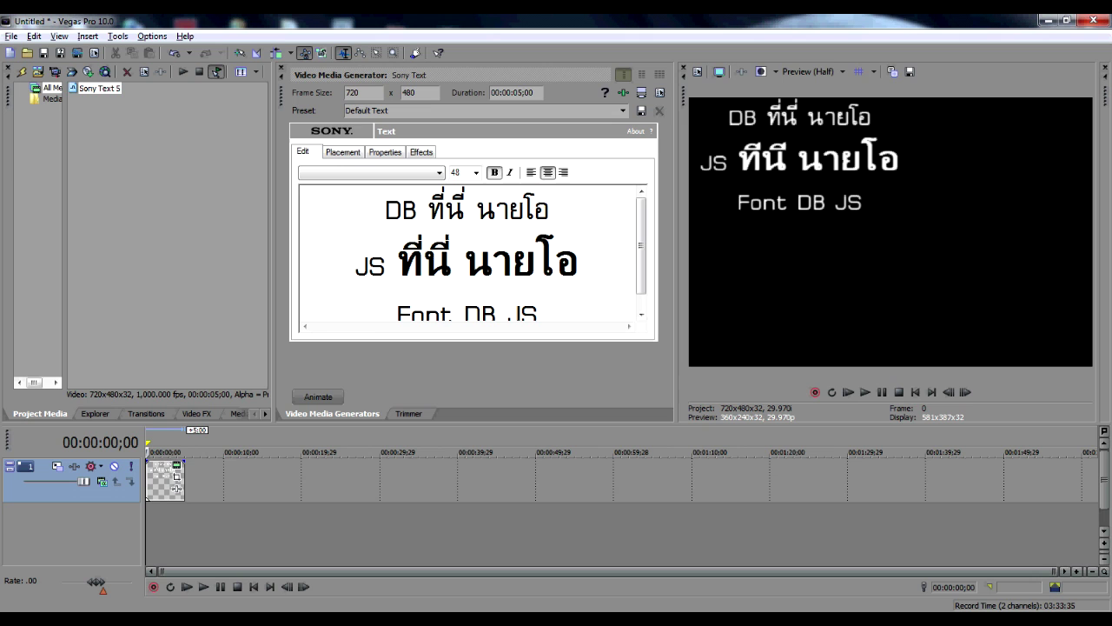
# Apply the JS 75 Pumpuangas font to the whole second line
pyautogui.moveTo(578, 262); pyautogui.dragTo(465, 261)
pyautogui.hotkey('ctrl', 'shift', 'Left')
pyautogui.hotkey('ctrl', 'shift', 'Left')
pyautogui.hotkey('ctrl', 'shift', 'Left')
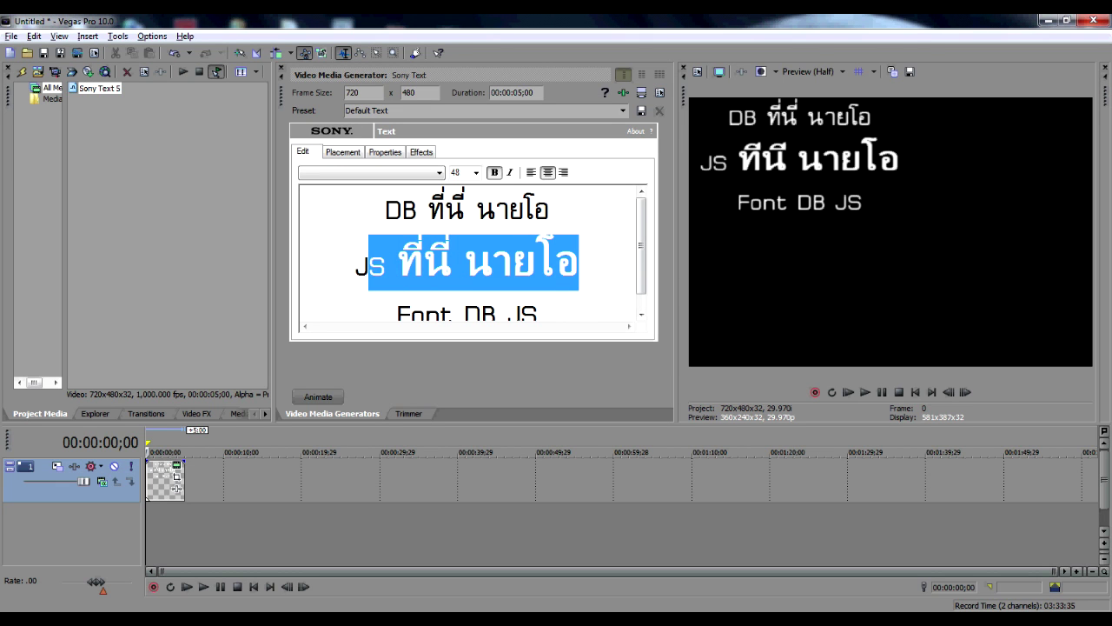
pyautogui.click(438, 172)
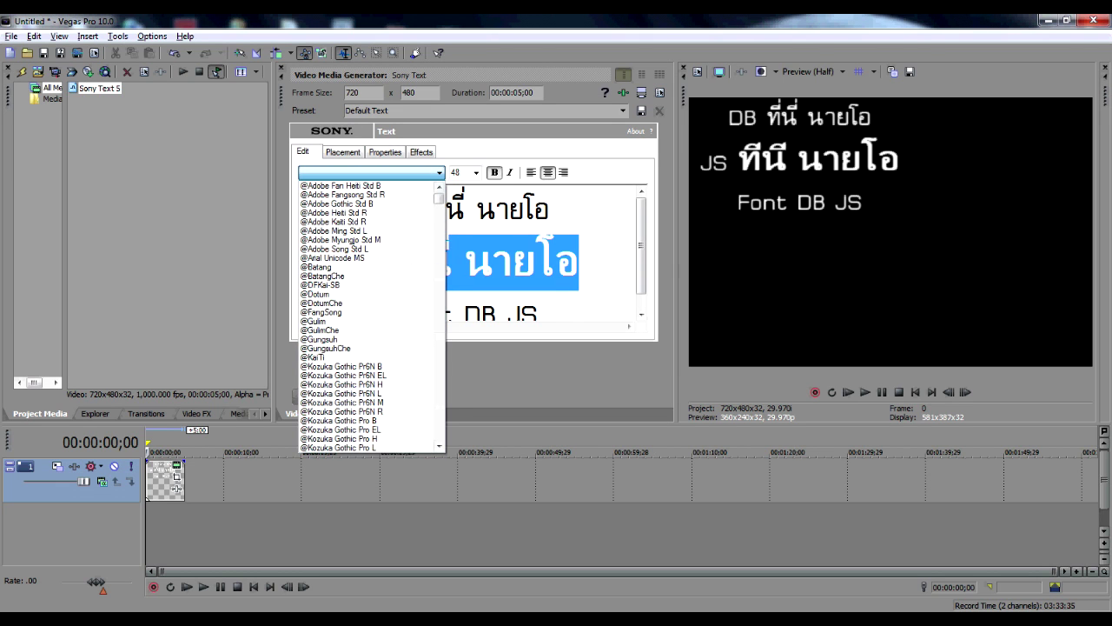
pyautogui.moveTo(439, 198); pyautogui.dragTo(439, 236)
pyautogui.scroll(-20, 372, 317)
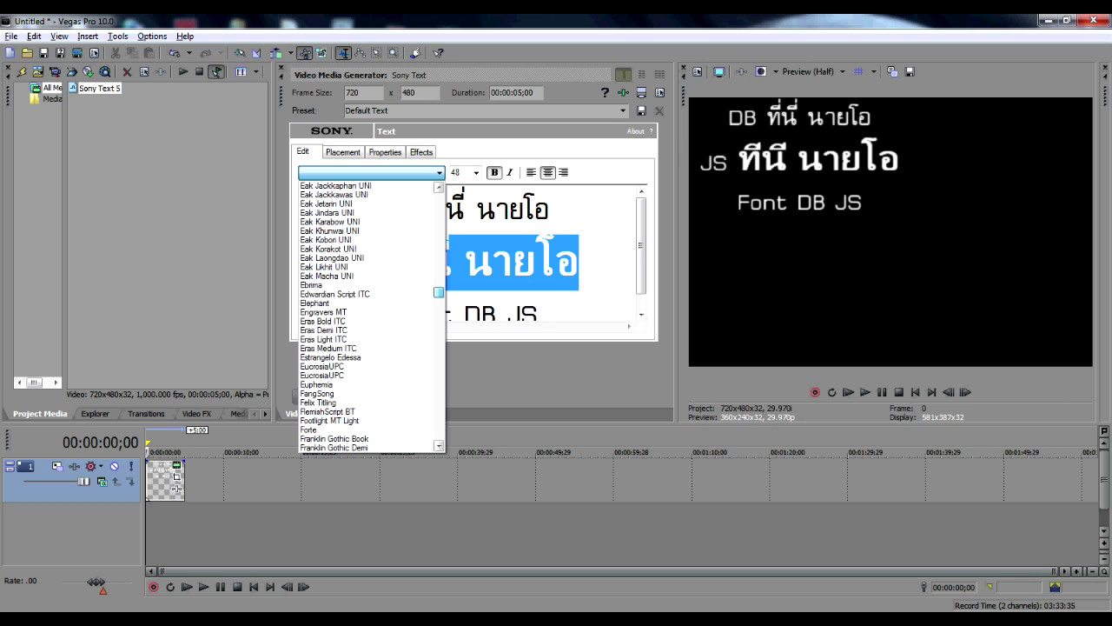
pyautogui.scroll(-20, 372, 317)
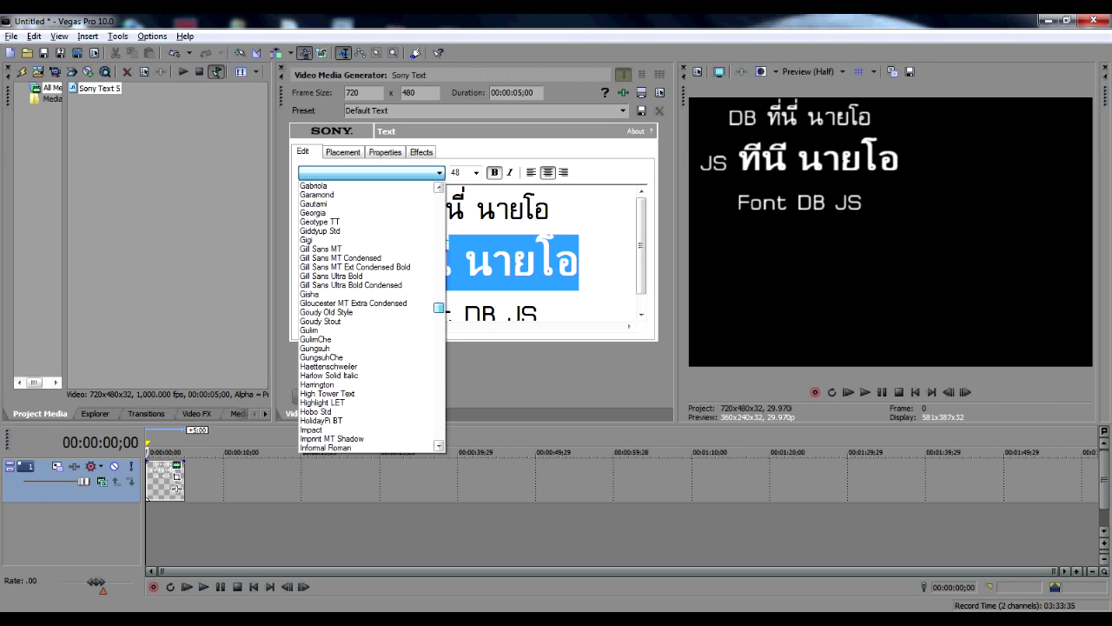
pyautogui.click(338, 231)
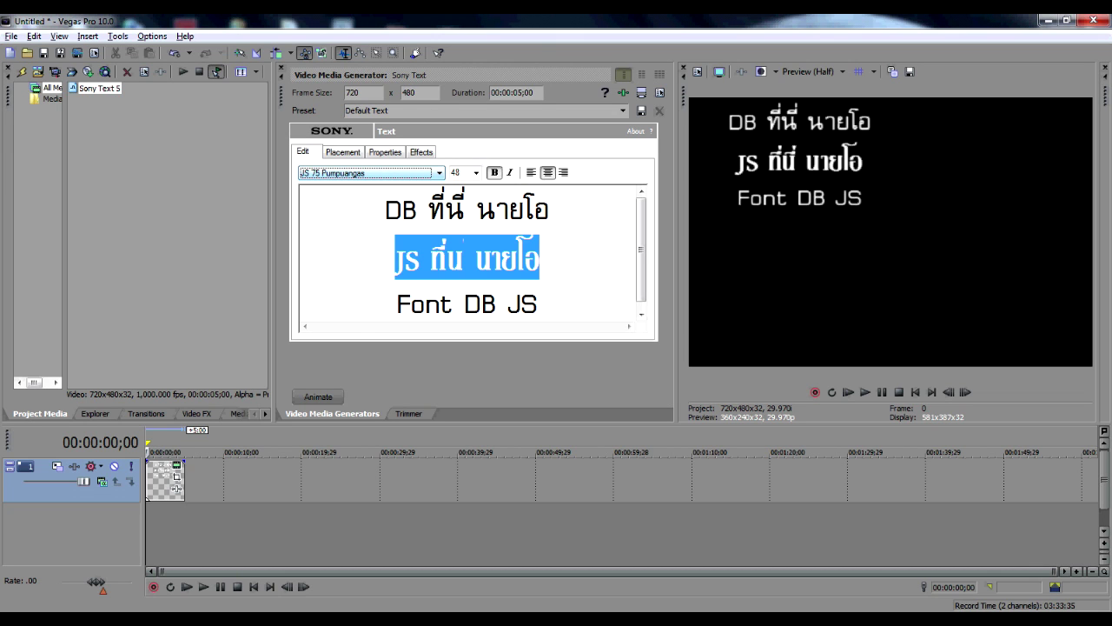
# Step through the following JS fonts on the second line and settle on JS Hariphanas
pyautogui.press('Down')
pyautogui.press('Down')
pyautogui.press('Down')
pyautogui.press('Down')
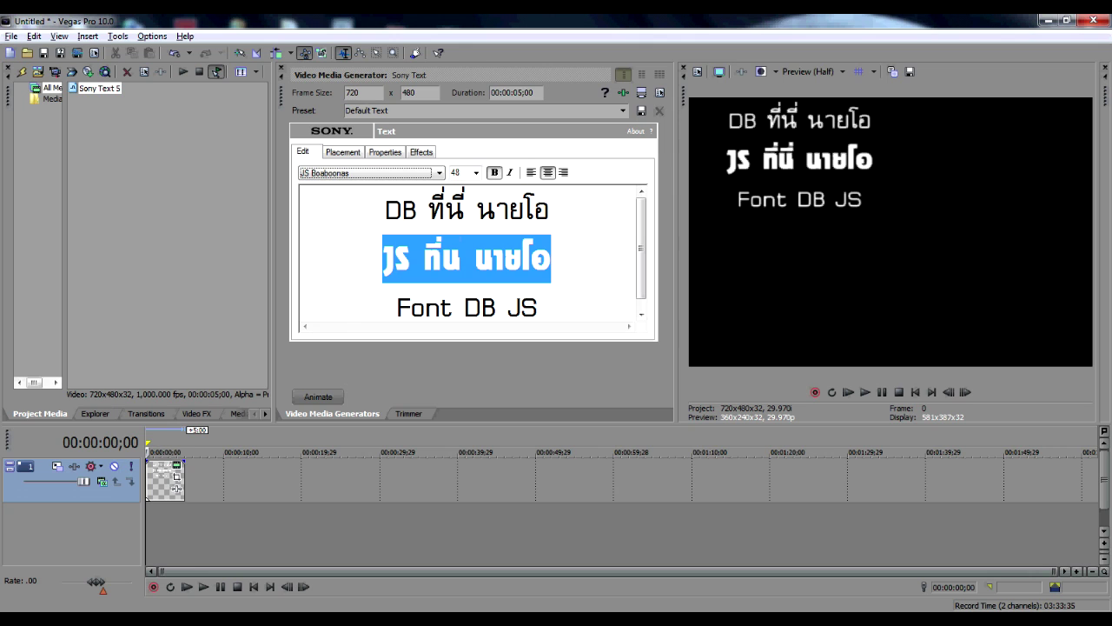
pyautogui.press('Down')
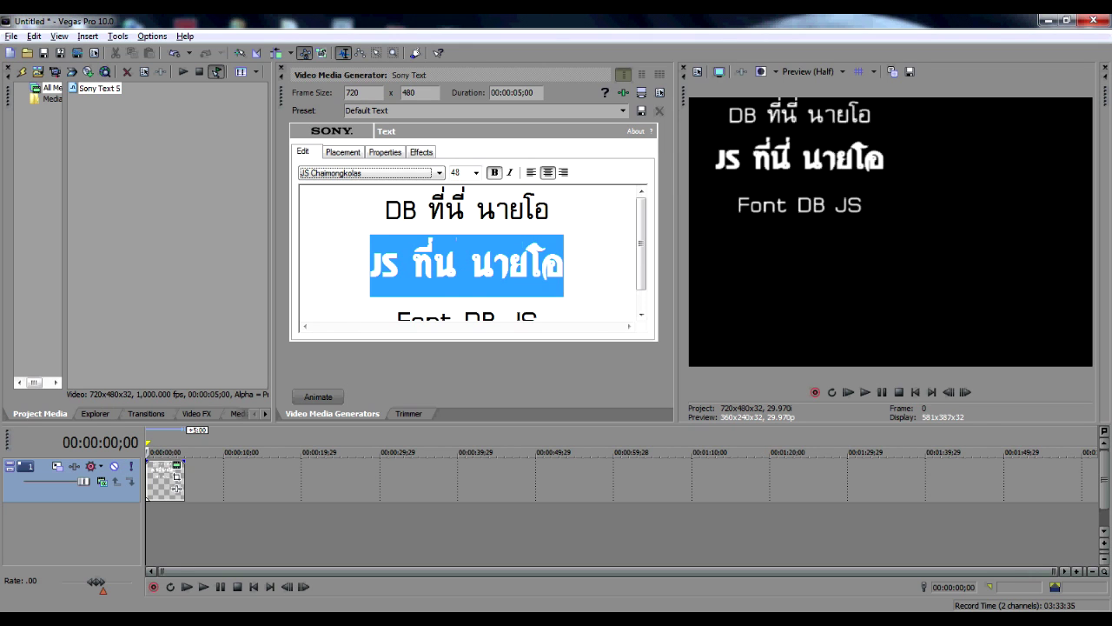
pyautogui.press('Down')
pyautogui.press('Down')
pyautogui.press('Down')
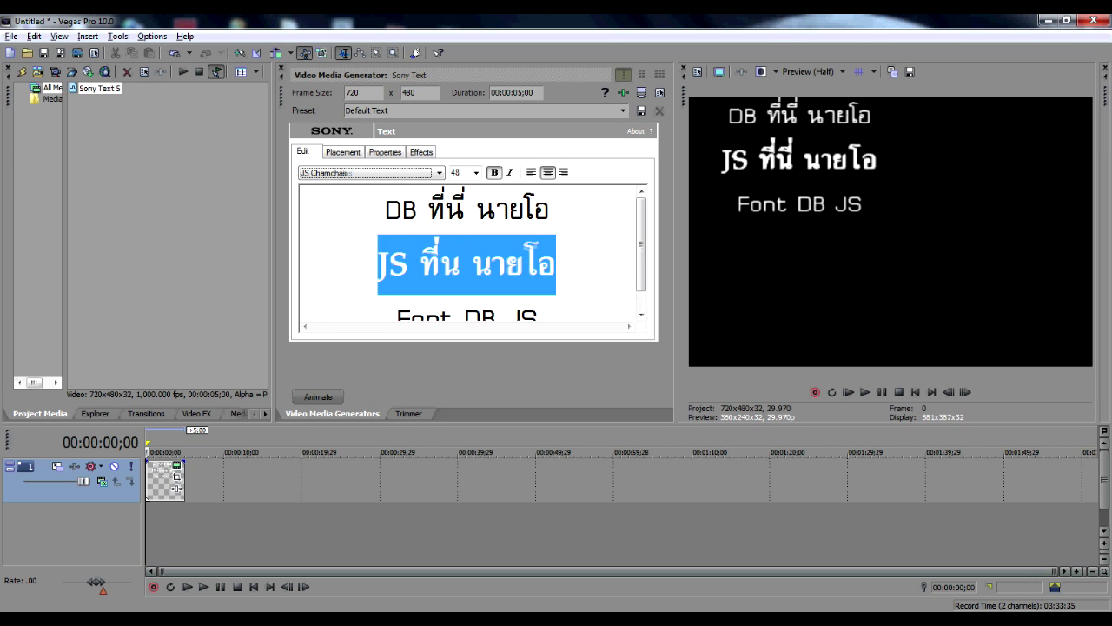
pyautogui.press('Down')
pyautogui.press('Down')
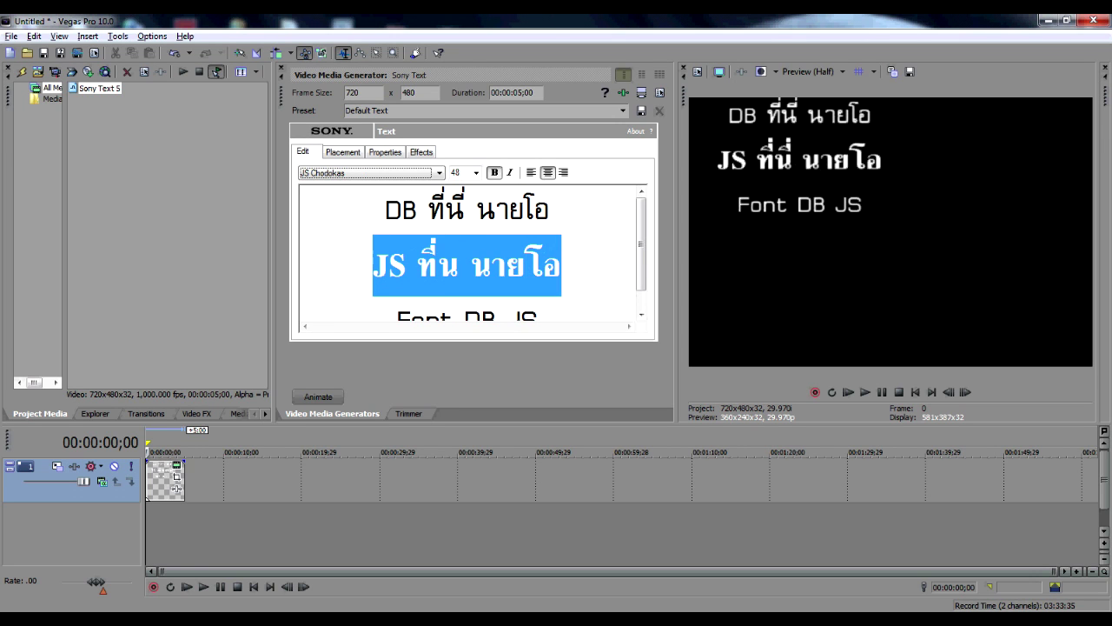
pyautogui.press('Down')
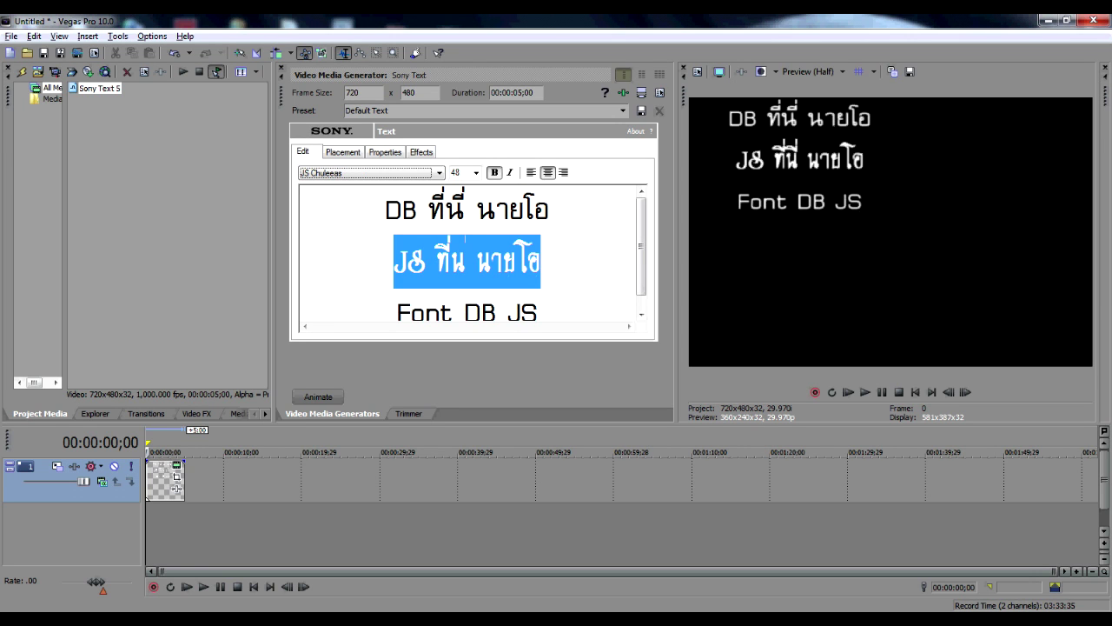
pyautogui.press('Down')
pyautogui.press('Down')
pyautogui.press('Down')
pyautogui.press('Down')
pyautogui.press('Down')
pyautogui.press('Down')
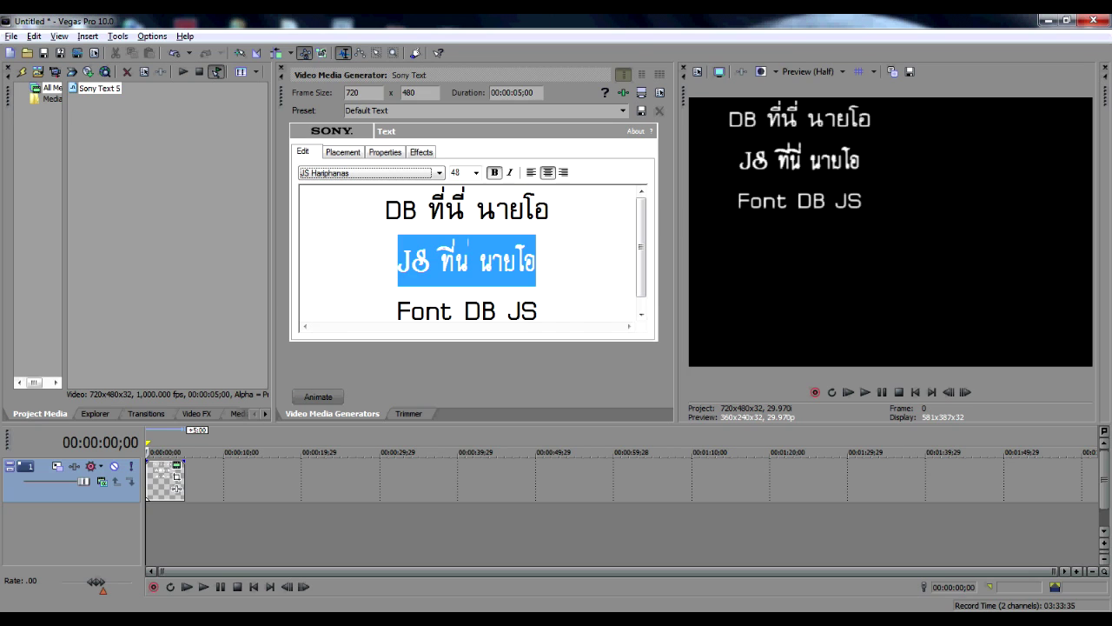
pyautogui.click(536, 261)
pyautogui.click(538, 311)
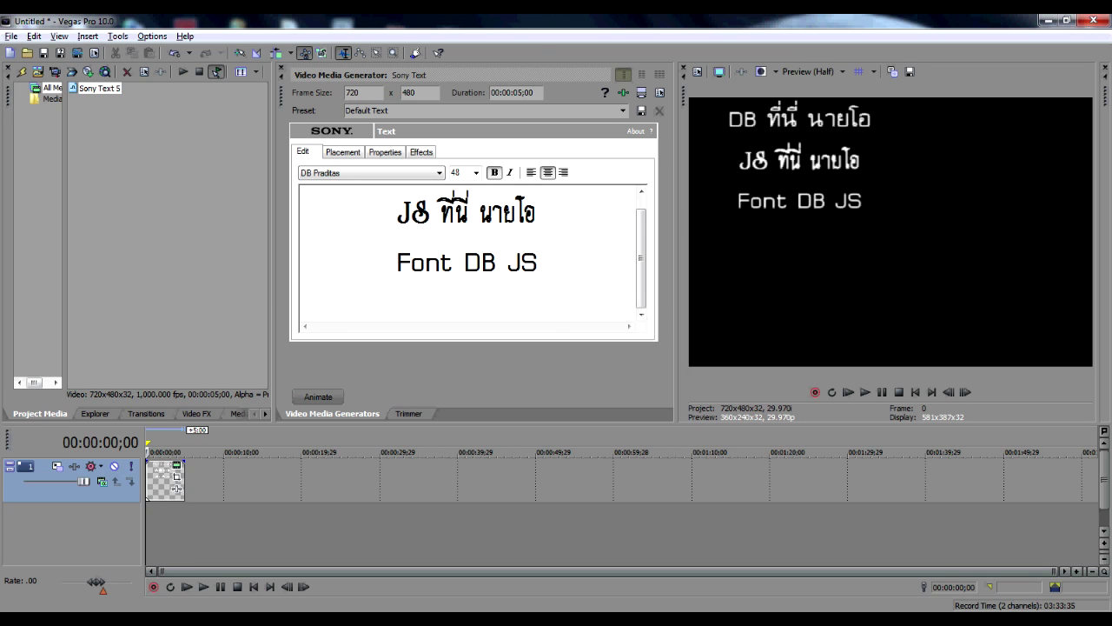
# Try adding a fourth line with the Thai text "ที่นี่" and the presenter's nickname, testing characters at its end
pyautogui.press('Return')
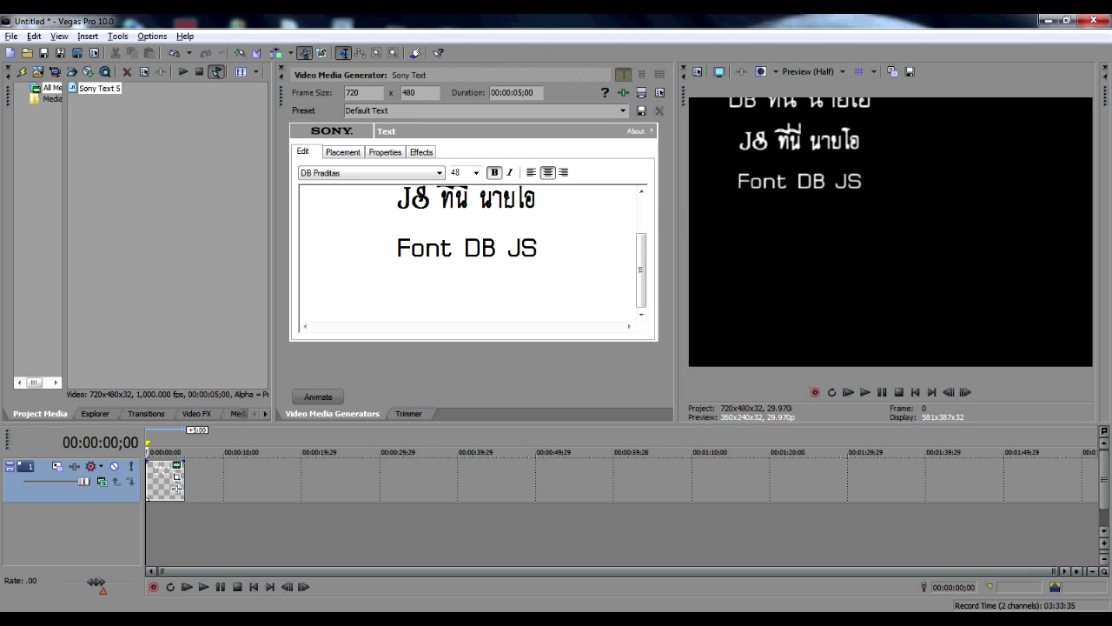
pyautogui.hotkey('shift', 'Tab')
pyautogui.write('ที่นี่ นายโอ')
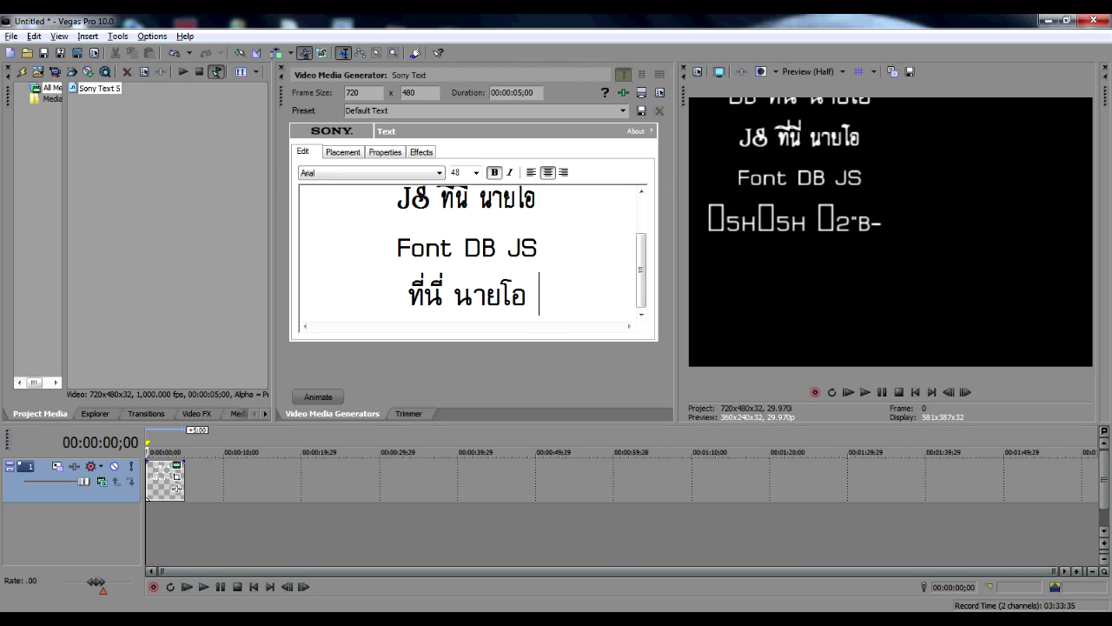
pyautogui.write(' df')
pyautogui.press('BackSpace')
pyautogui.press('BackSpace')
pyautogui.press('BackSpace')
pyautogui.press('BackSpace')
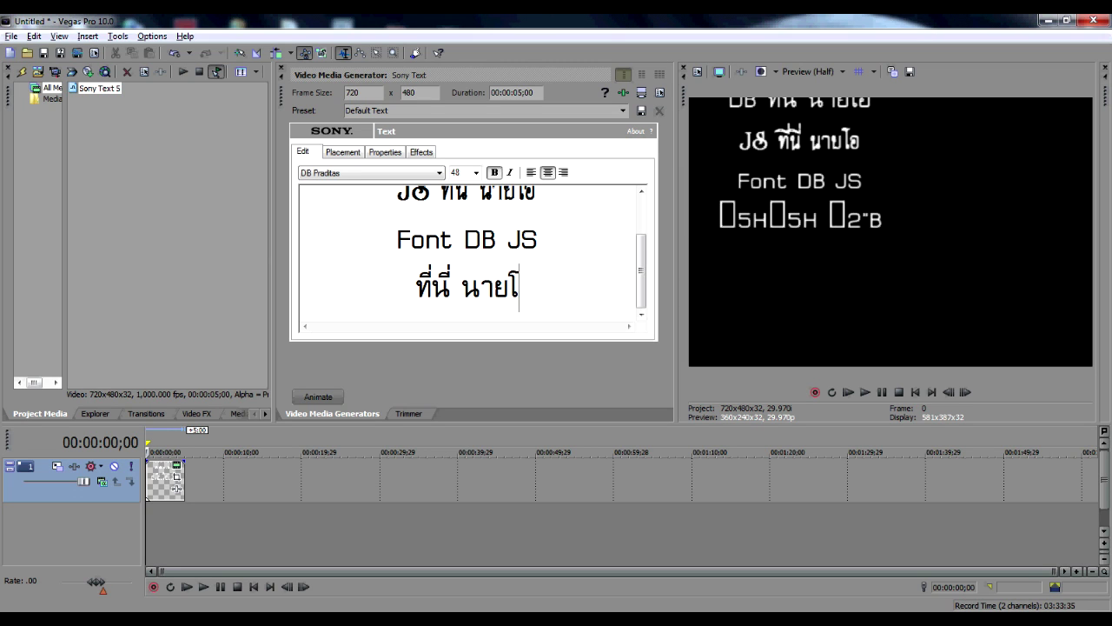
pyautogui.write('กด')
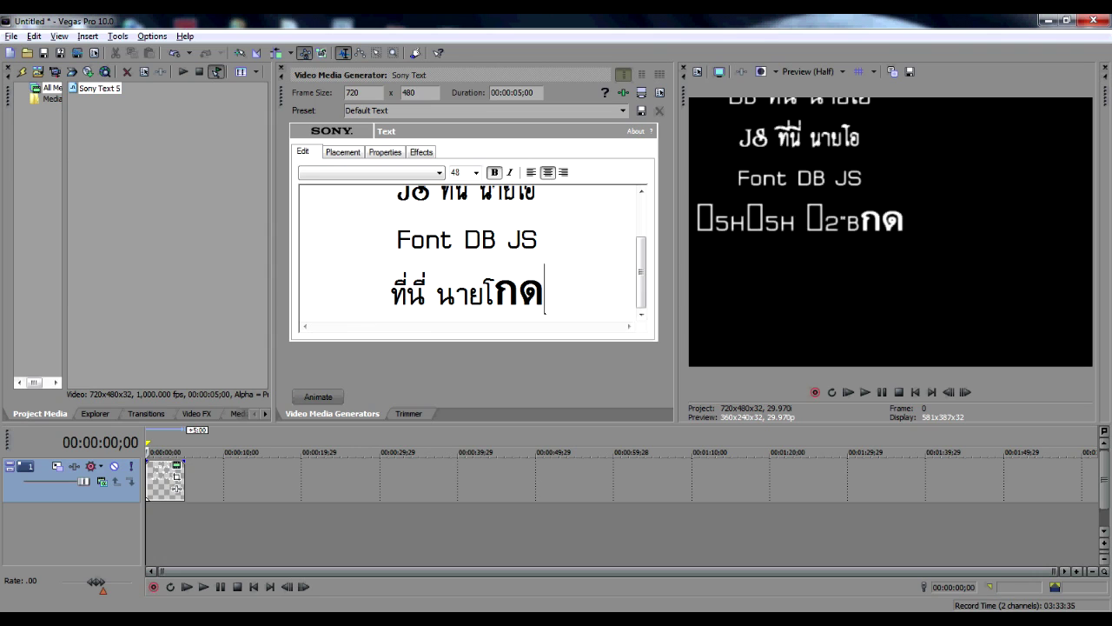
pyautogui.press('BackSpace')
pyautogui.press('BackSpace')
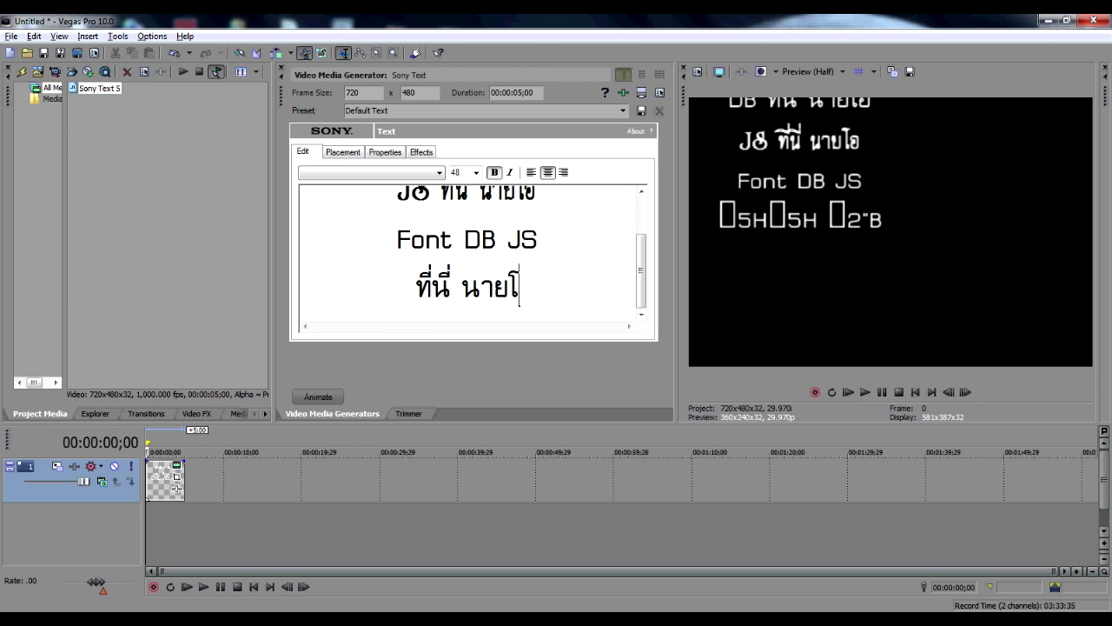
# Delete the Thai text on the fourth line and remove the leftover empty line
pyautogui.click(481, 287)
pyautogui.moveTo(521, 287); pyautogui.dragTo(416, 287)
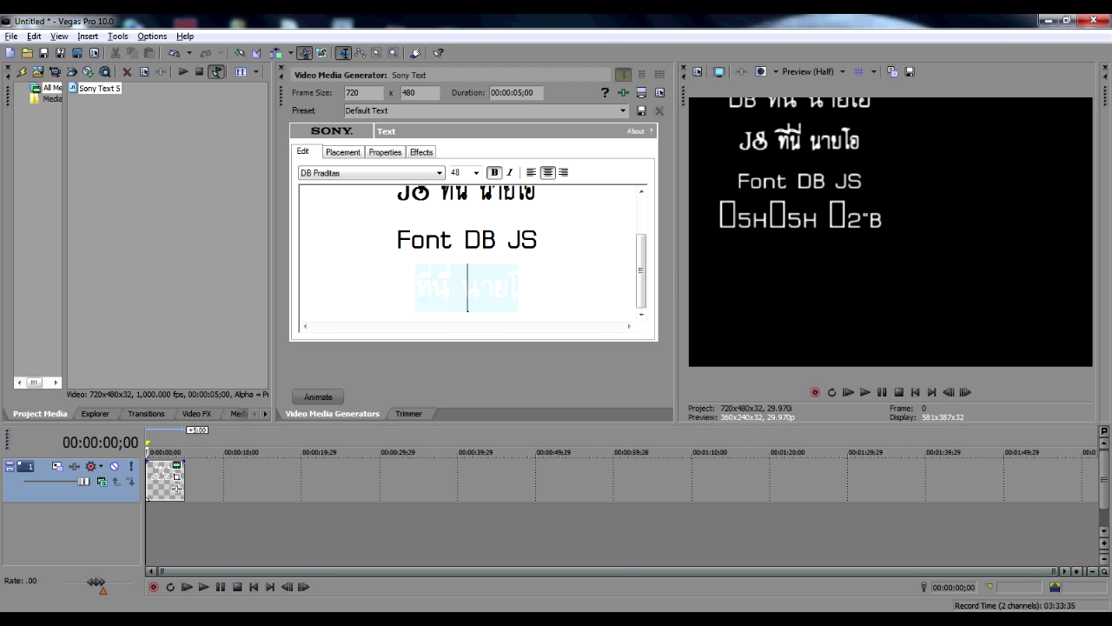
pyautogui.press('BackSpace')
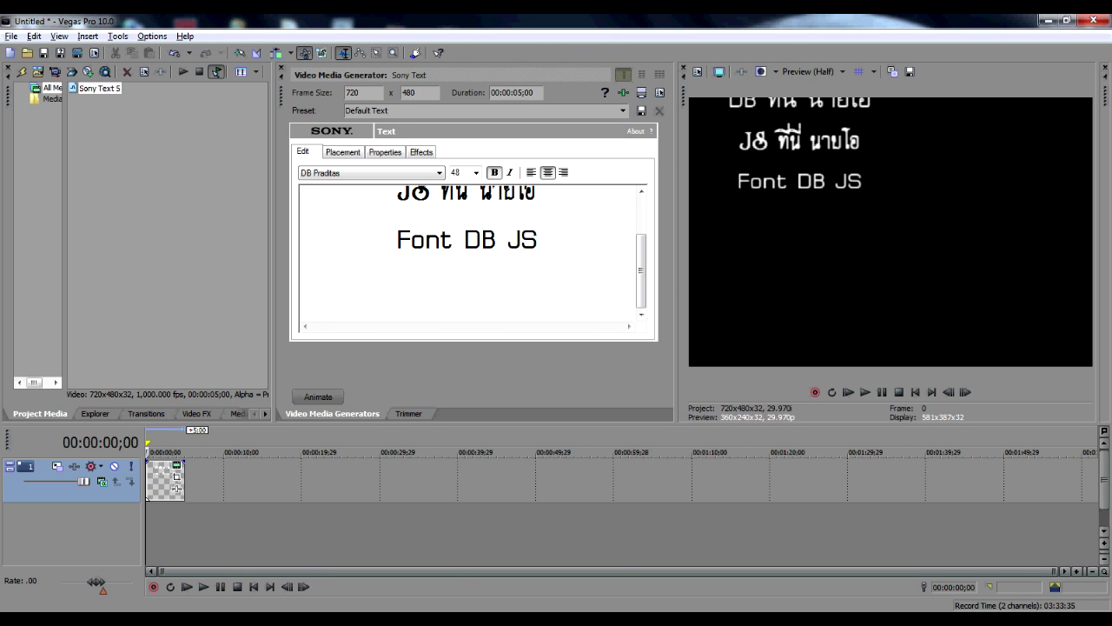
pyautogui.moveTo(640, 270); pyautogui.dragTo(640, 268)
pyautogui.press('BackSpace')
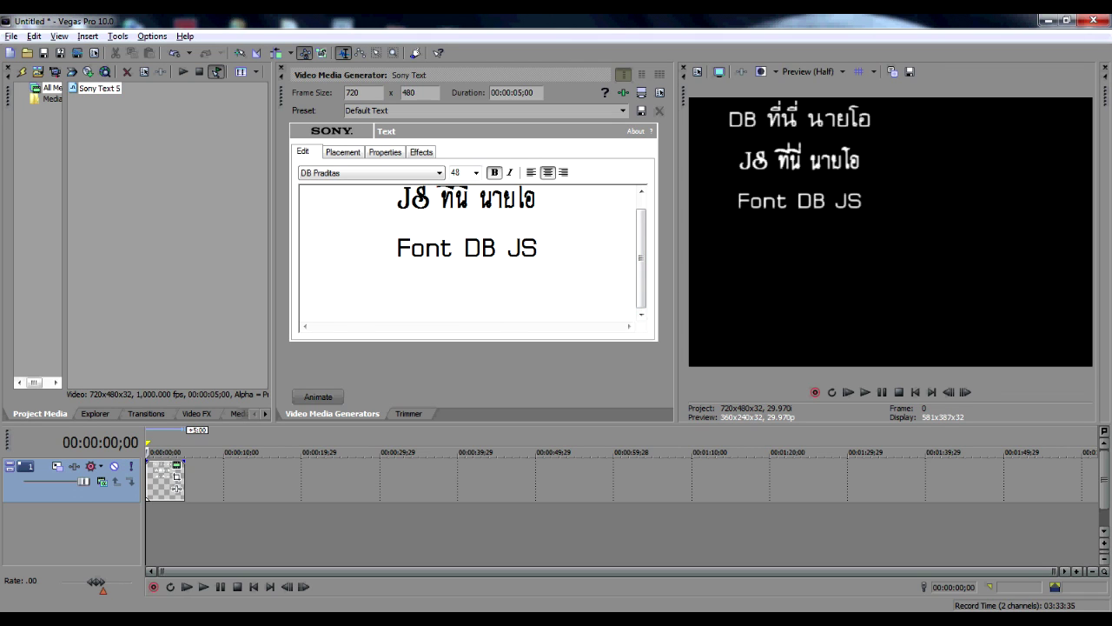
pyautogui.moveTo(640, 258); pyautogui.dragTo(640, 247)
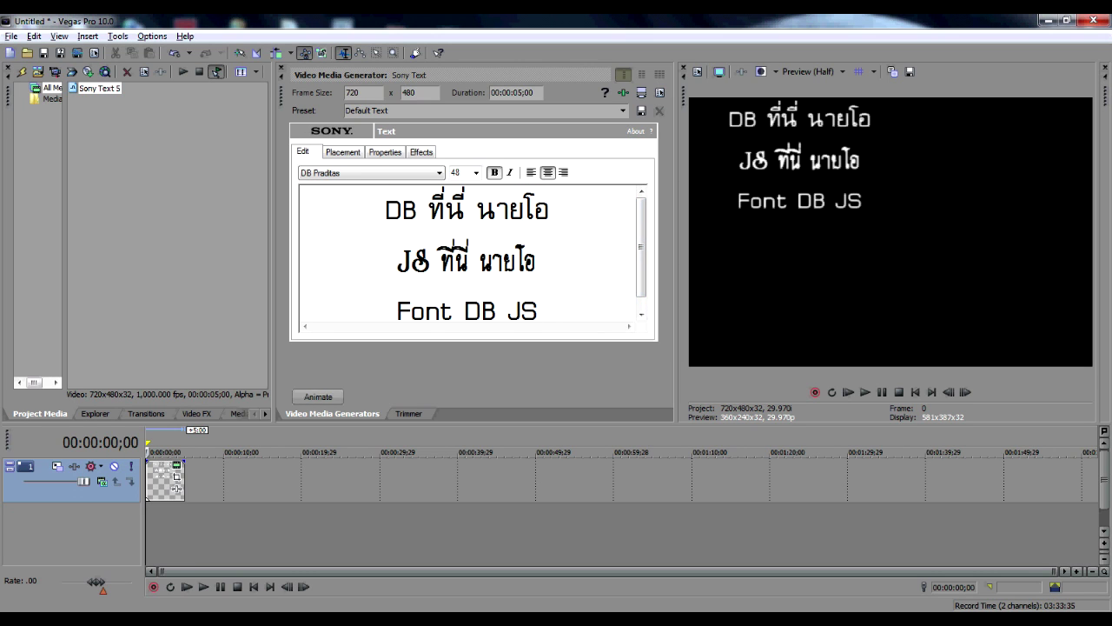
# Insert a new video track and add a text media event at its start
pyautogui.rightClick(97, 522)
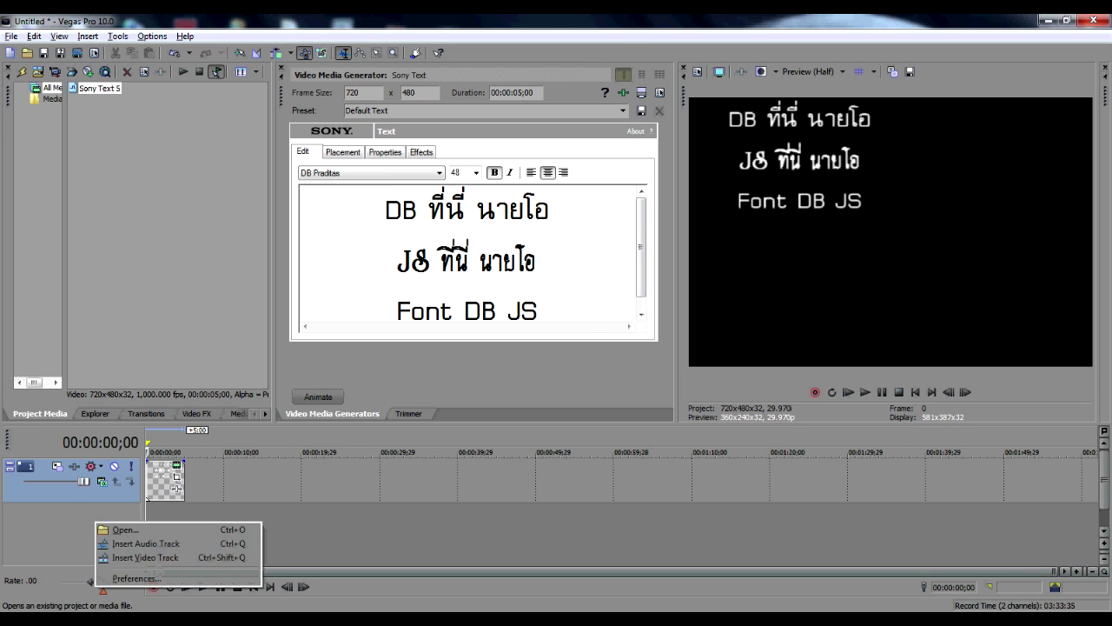
pyautogui.click(143, 557)
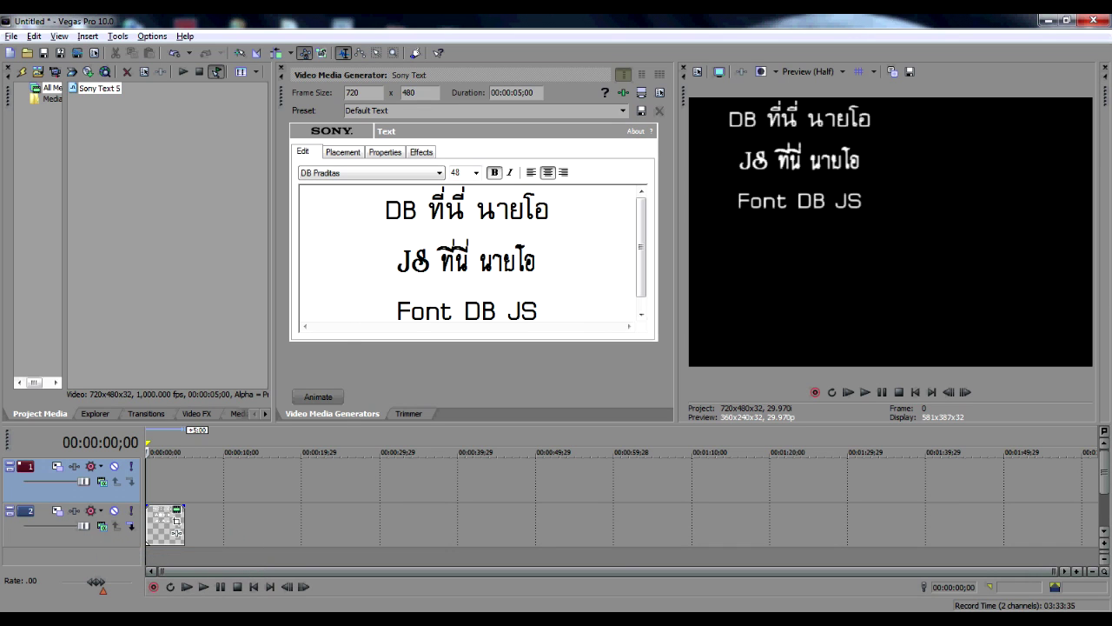
pyautogui.rightClick(179, 477)
pyautogui.click(230, 453)
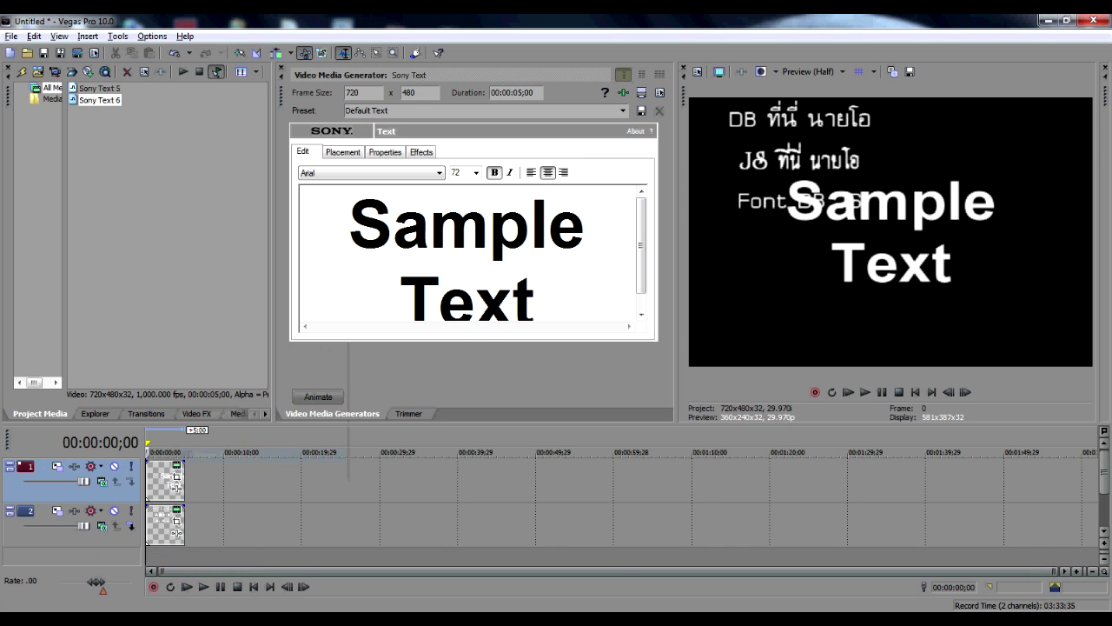
# Place the new sample text in the lower-right area of the frame at about X 0.396, Y 0.498
pyautogui.click(534, 298)
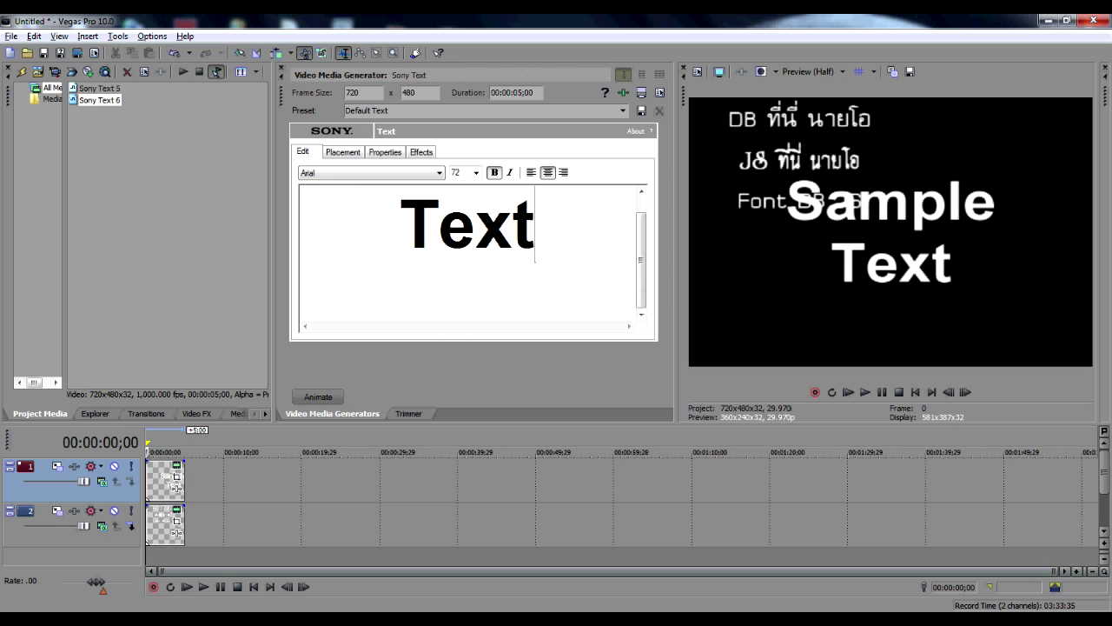
pyautogui.hotkey('ctrl', 'a')
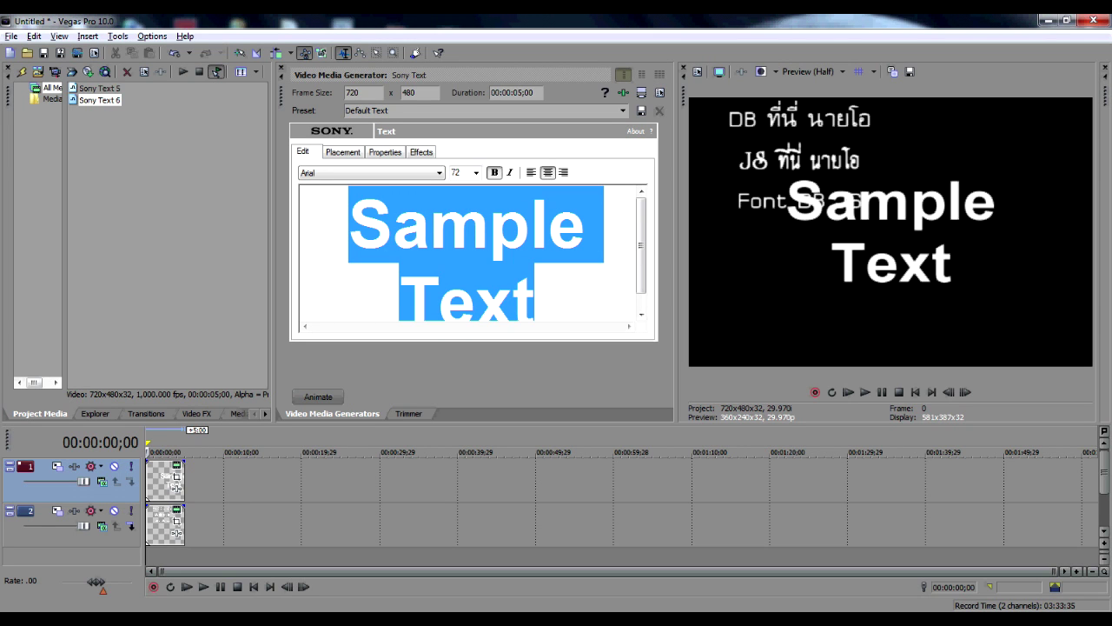
pyautogui.click(342, 152)
pyautogui.moveTo(393, 262); pyautogui.dragTo(423, 290)
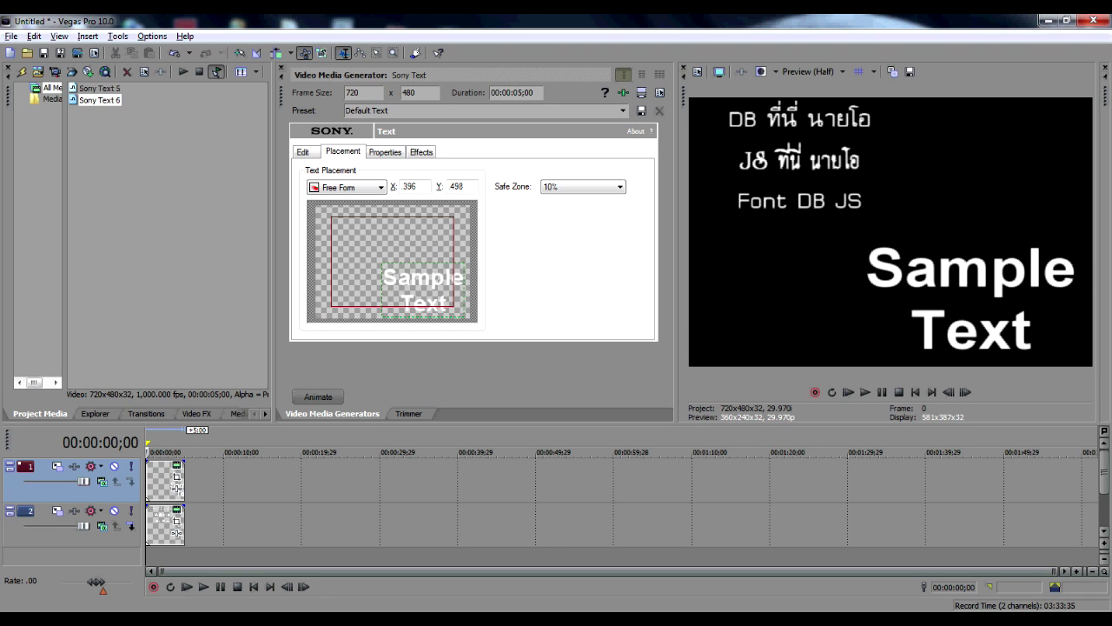
# Replace the sample text with "Eak" and start a new line below it
pyautogui.click(303, 151)
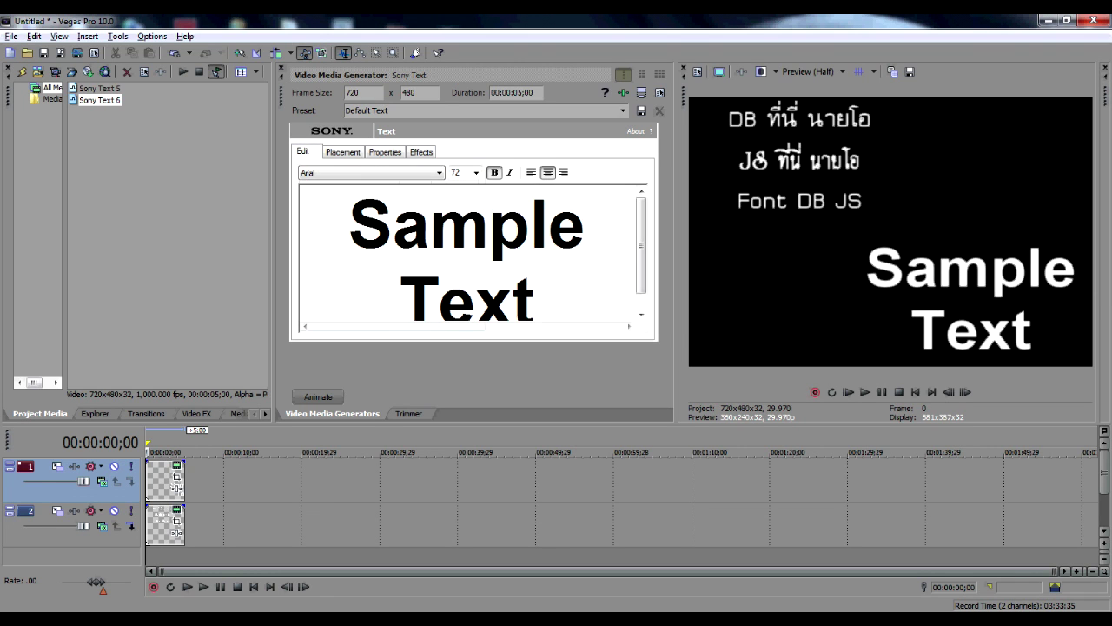
pyautogui.moveTo(533, 298); pyautogui.dragTo(349, 195)
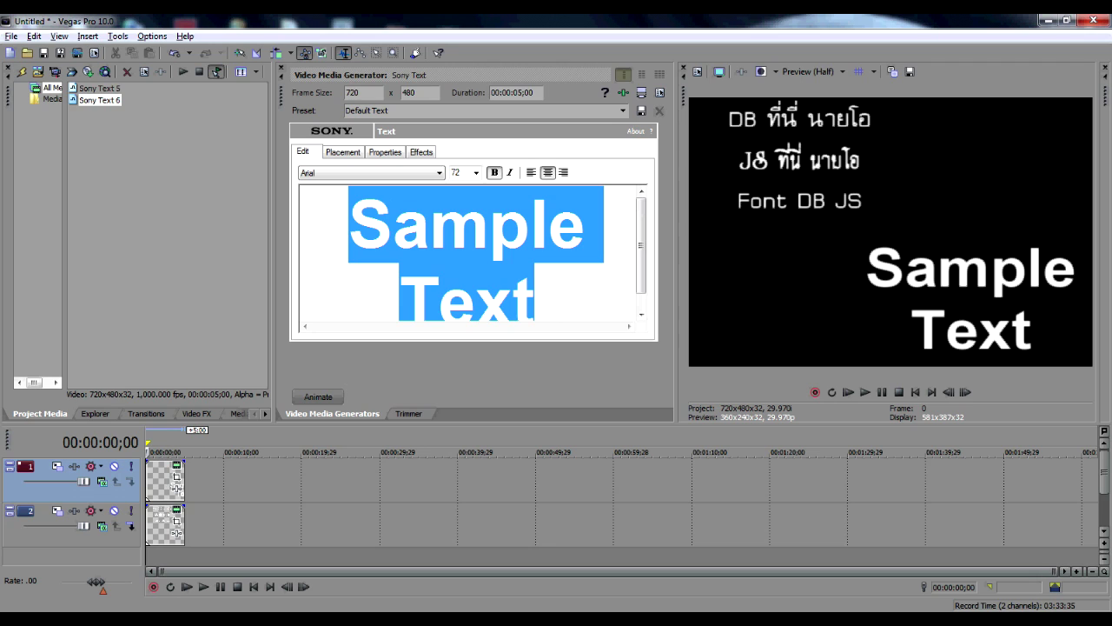
pyautogui.write('ฎ')
pyautogui.press('BackSpace')
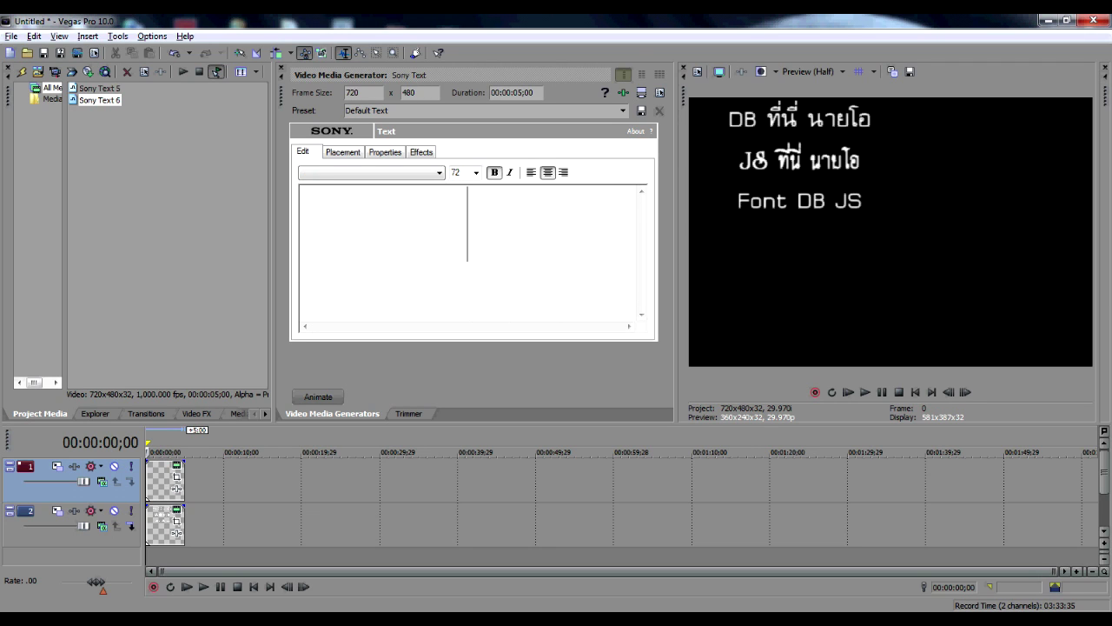
pyautogui.write('Eak')
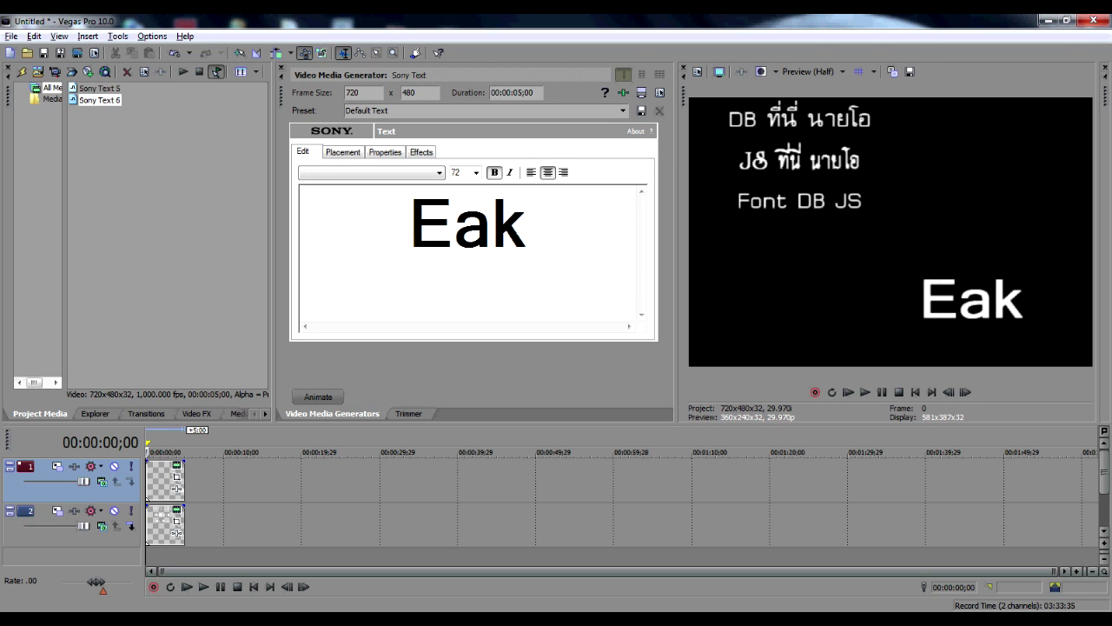
pyautogui.press('Return')
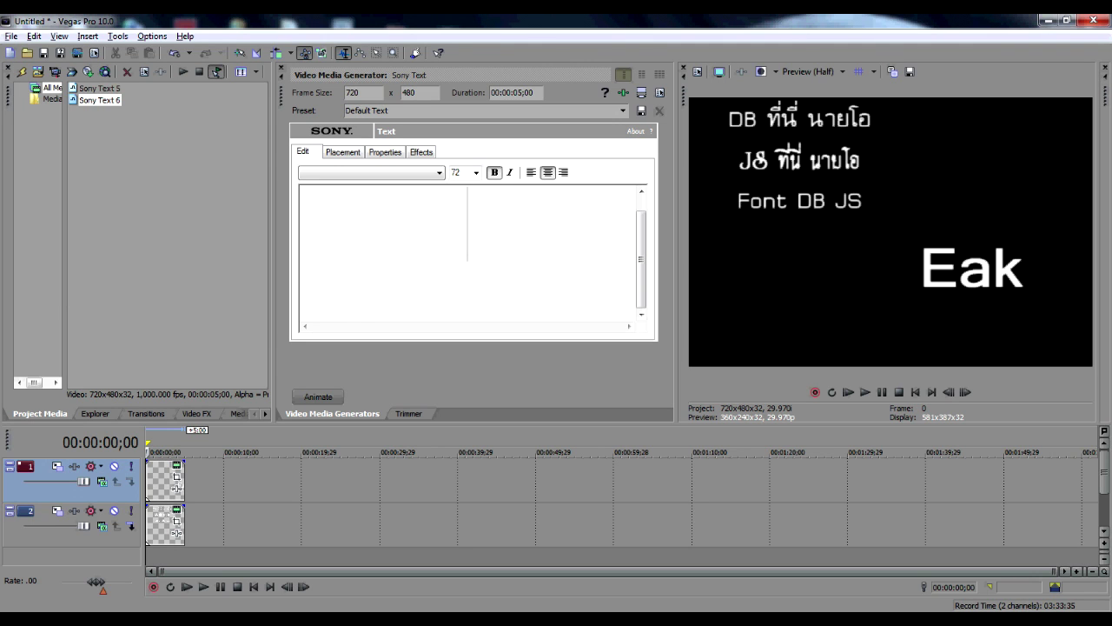
# Apply the Eak Amphan UNI font to the "Eak" text
pyautogui.click(438, 172)
pyautogui.moveTo(439, 199); pyautogui.dragTo(439, 242)
pyautogui.scroll(-20, 371, 313)
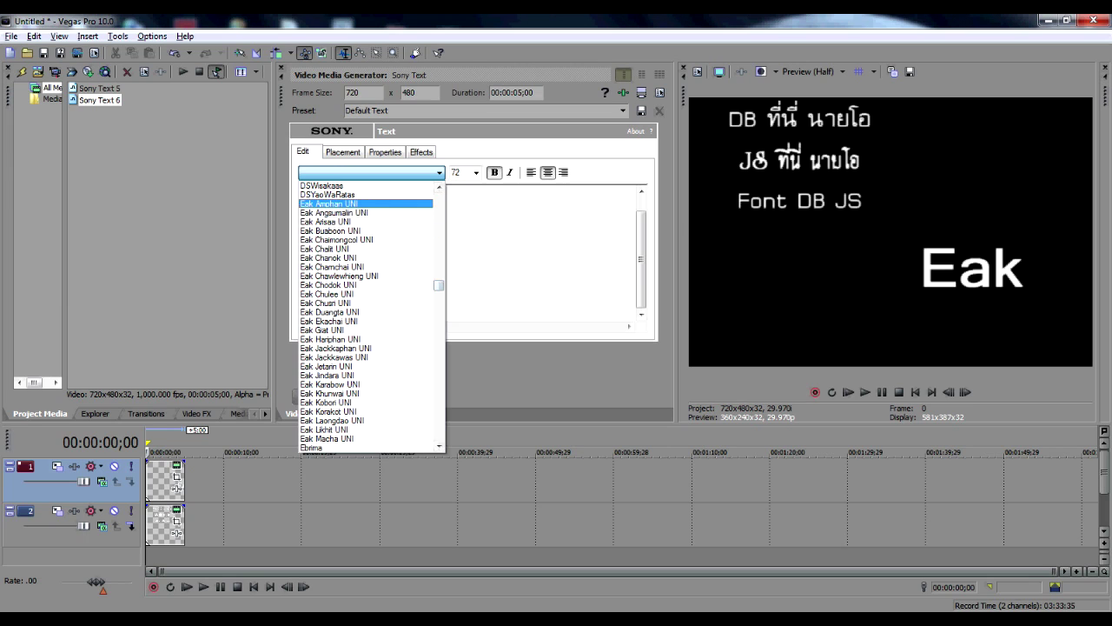
pyautogui.click(339, 199)
pyautogui.click(468, 296)
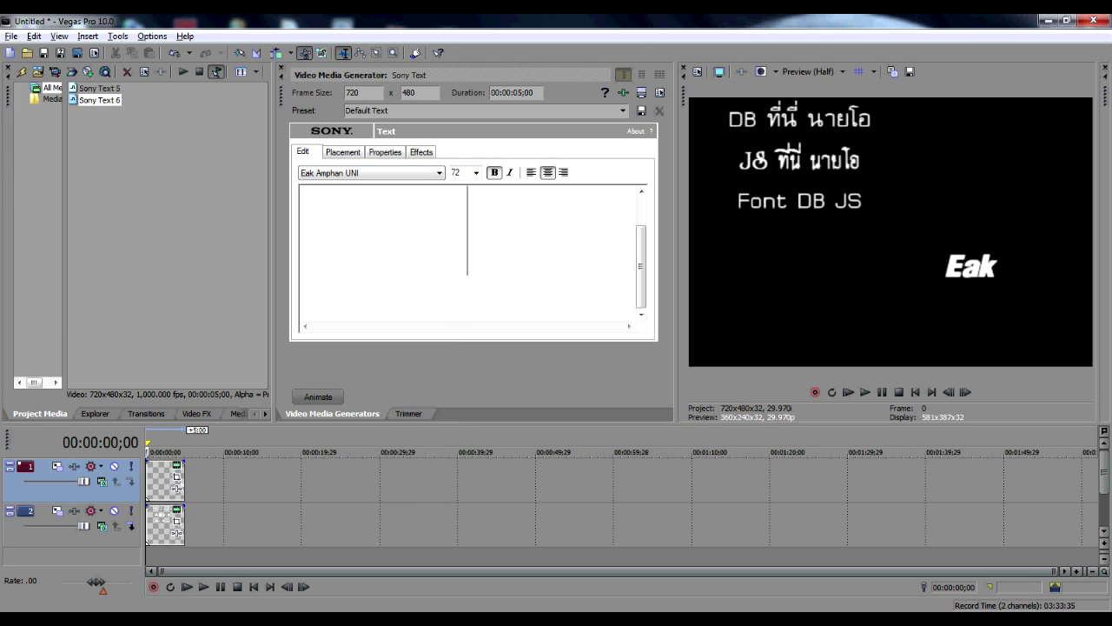
pyautogui.moveTo(641, 263); pyautogui.dragTo(641, 238)
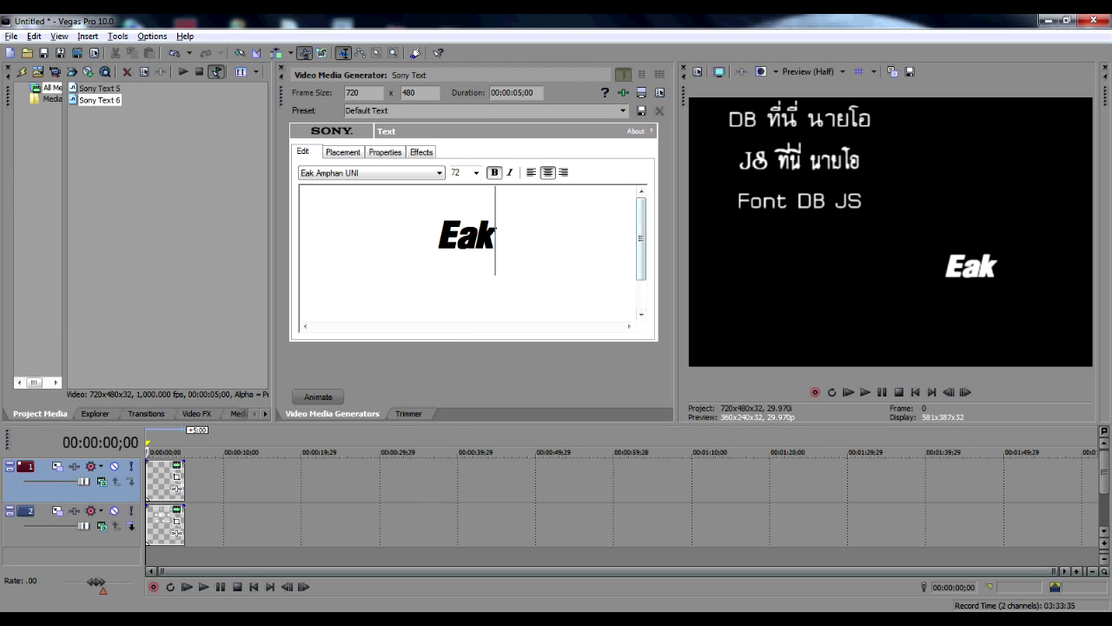
# Add a line below "Eak" reading "ที่ นี่" followed by the presenter's nickname
pyautogui.press('Return')
pyautogui.write('o')
pyautogui.press('BackSpace')
pyautogui.write('ที่ นี่')
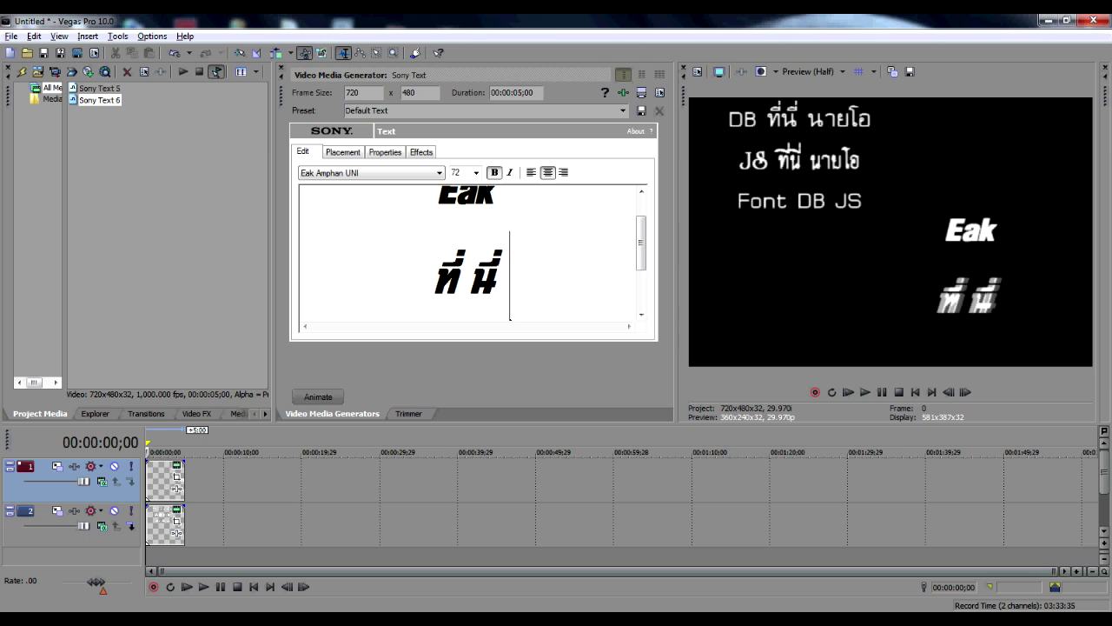
pyautogui.write(' นายโอ')
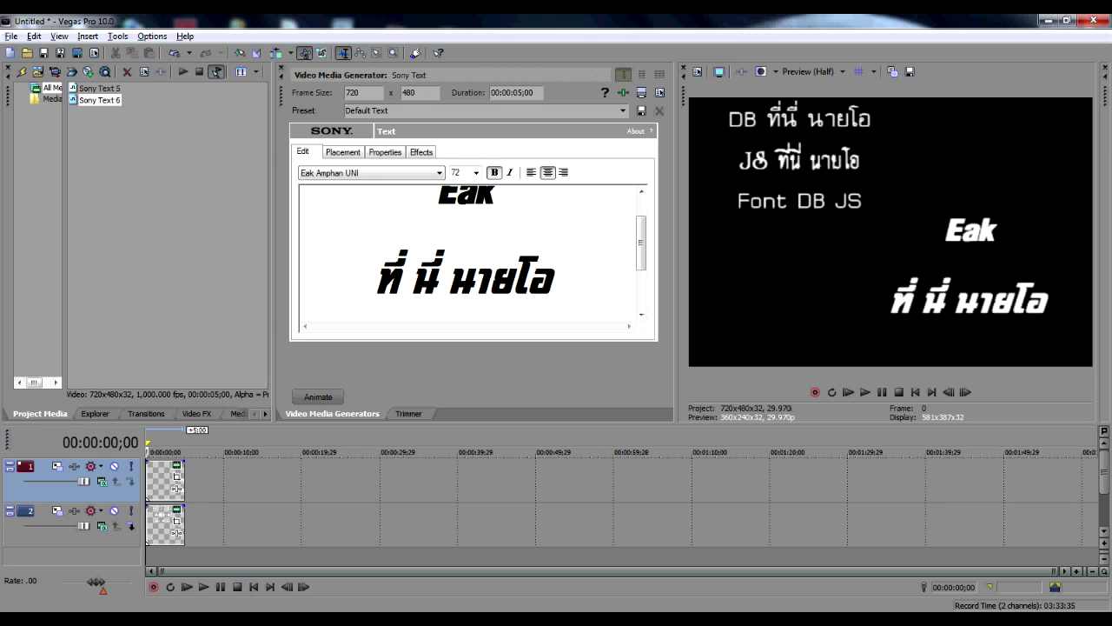
# Switch the whole text to the Eak Chulee UNI font and repeat "ที่ นี่" with the presenter's nickname on a third line
pyautogui.press('Return')
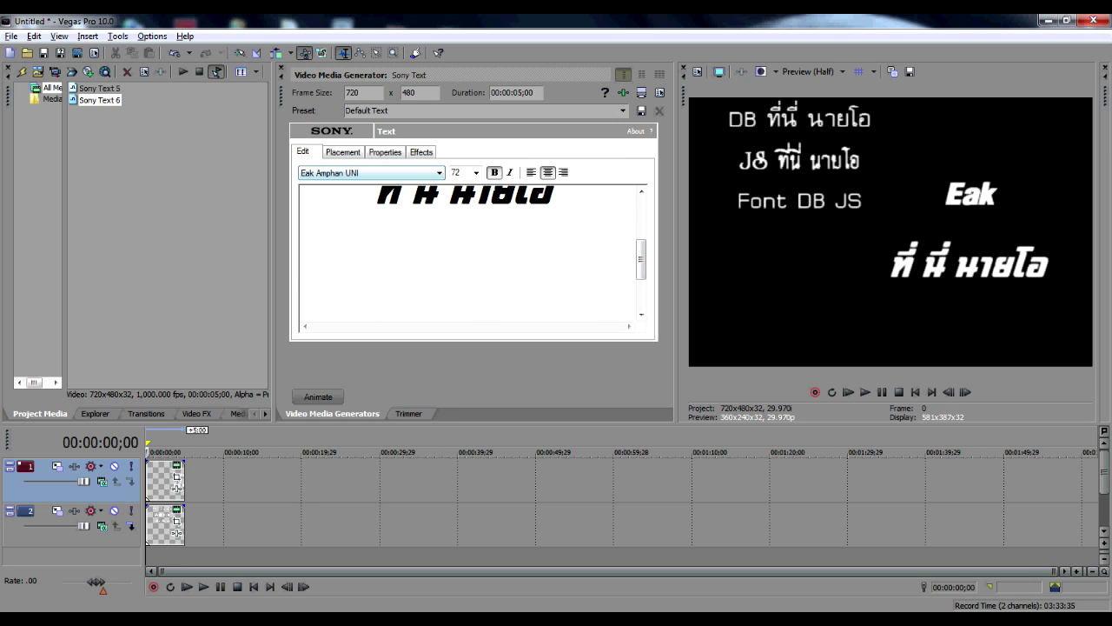
pyautogui.click(439, 173)
pyautogui.click(365, 276)
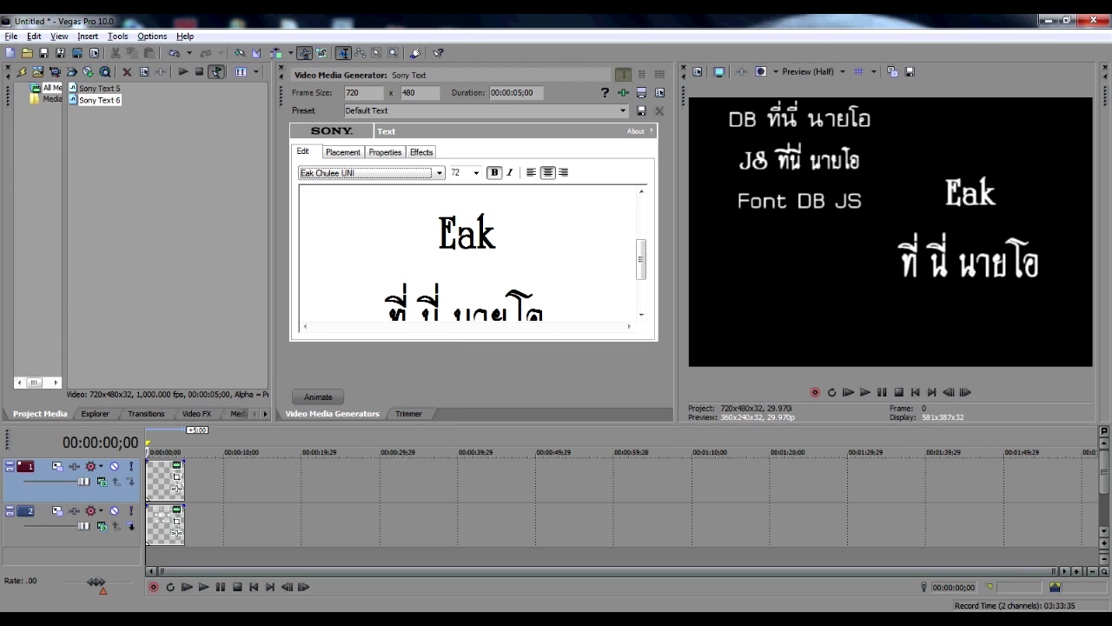
pyautogui.scroll(-3, 469, 252)
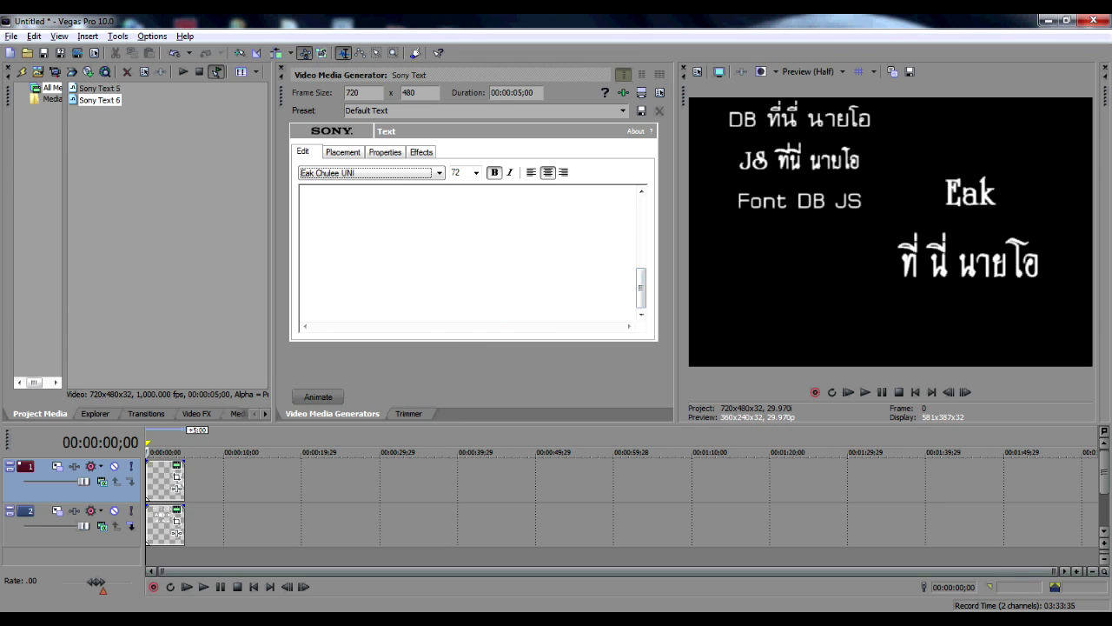
pyautogui.scroll(2, 469, 252)
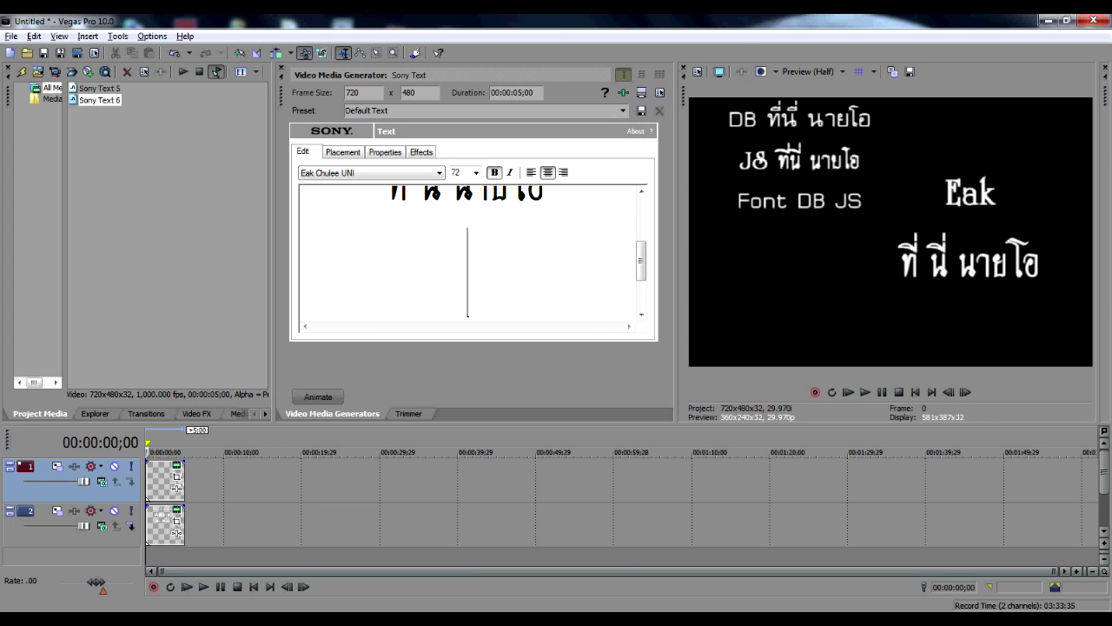
pyautogui.write('ที่ นี่ นายโอ')
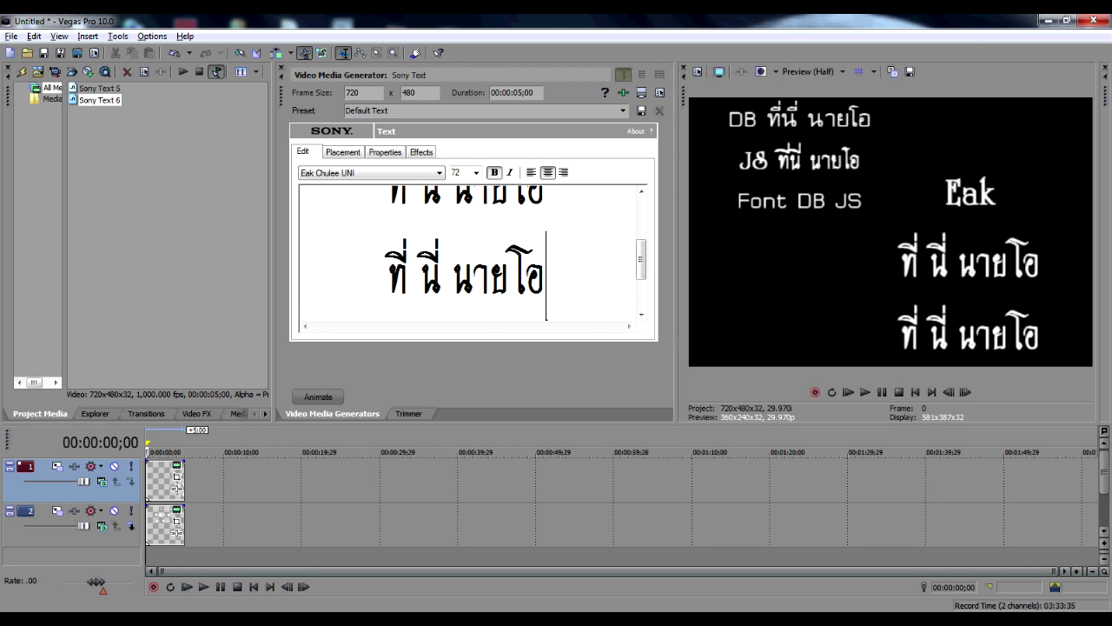